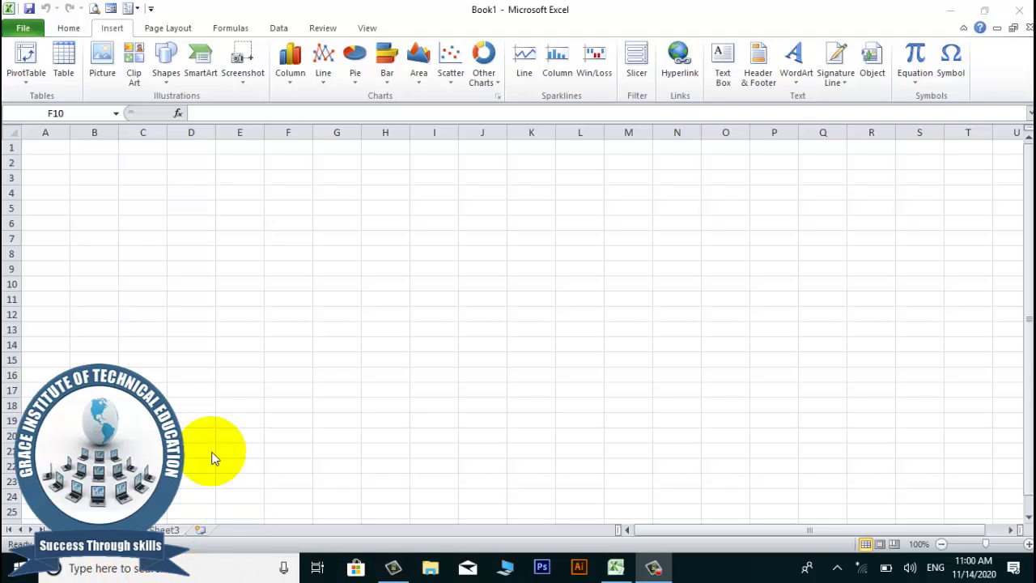
left_click(321, 238)
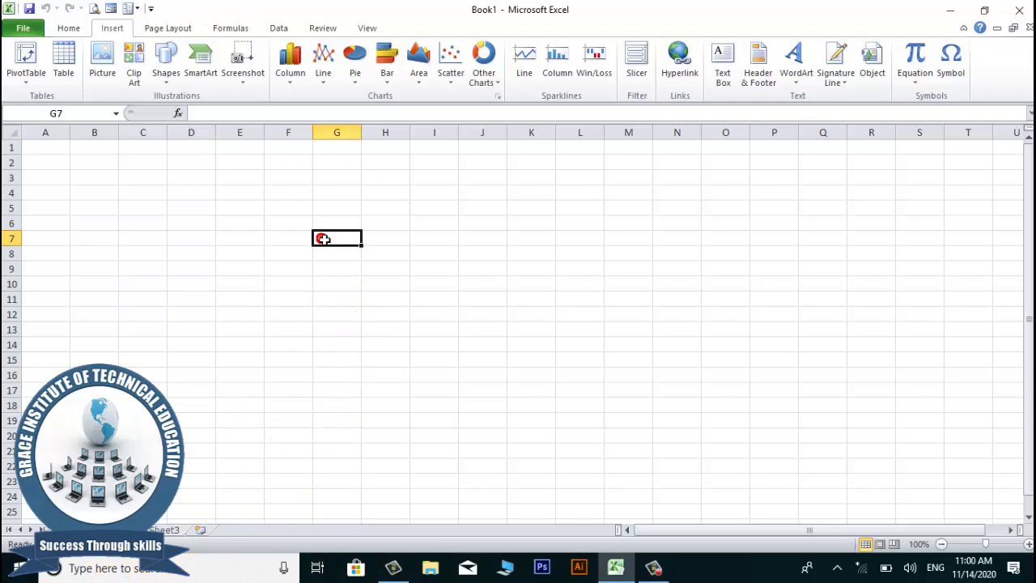
left_click(80, 34)
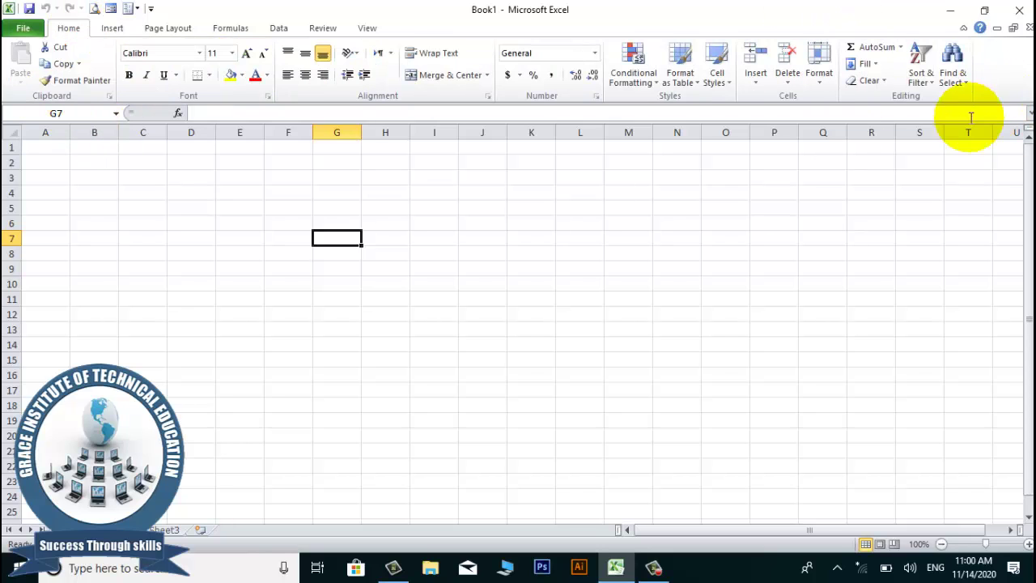
left_click(159, 267)
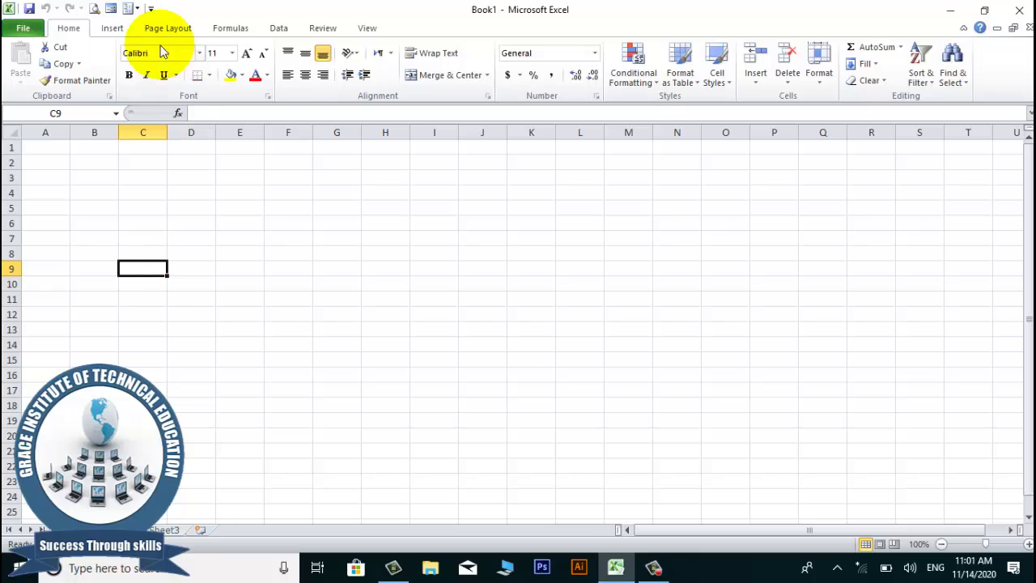
left_click(118, 32)
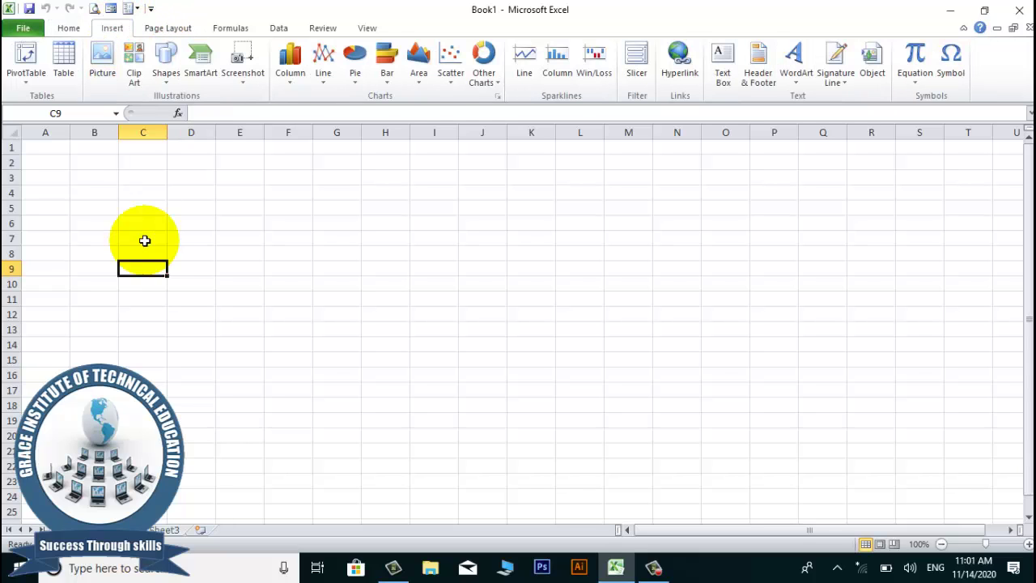
left_click(221, 272)
left_click(114, 362)
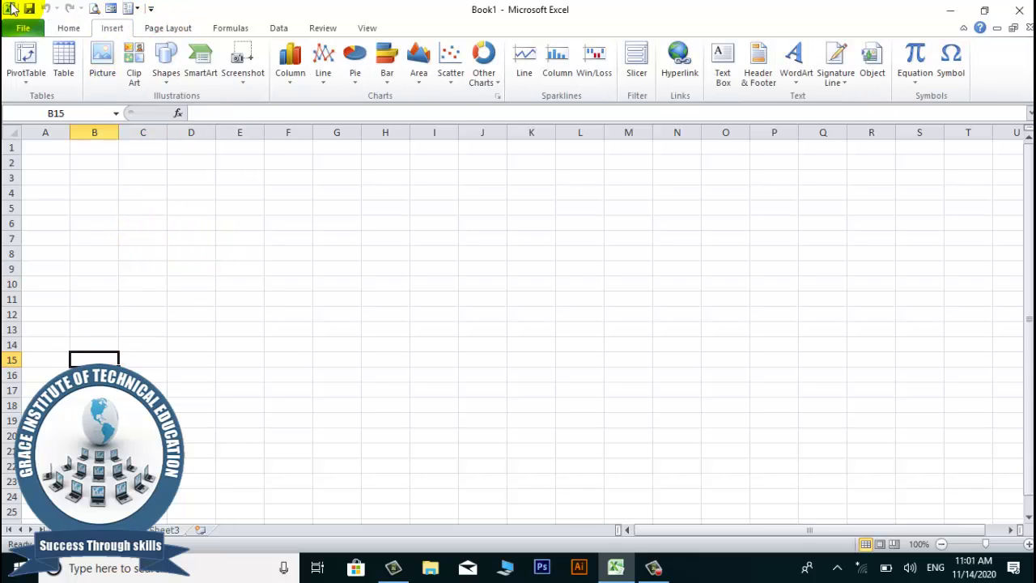
left_click(196, 329)
left_click(196, 328)
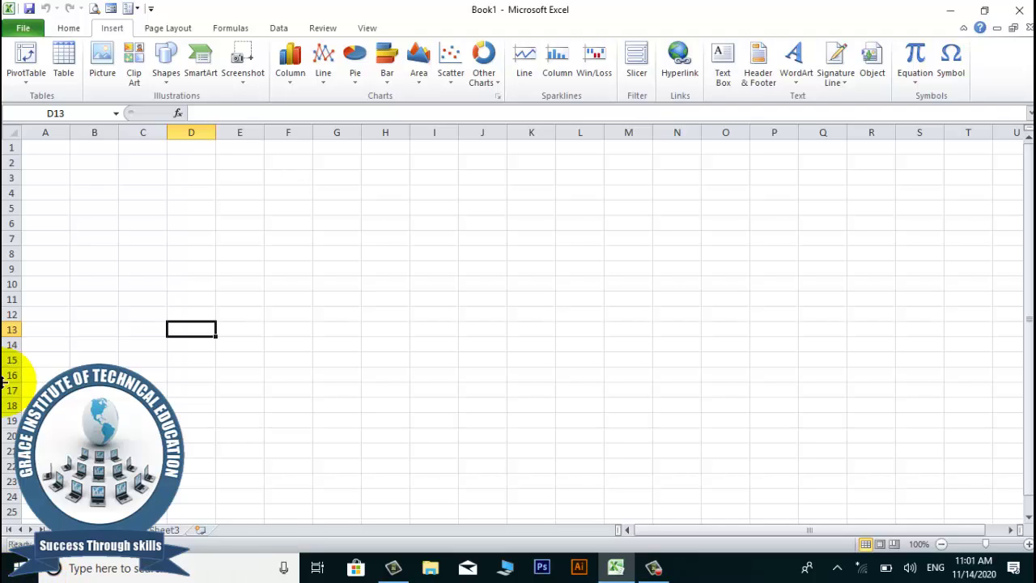
left_click(78, 221)
left_click(164, 238)
left_click(173, 346)
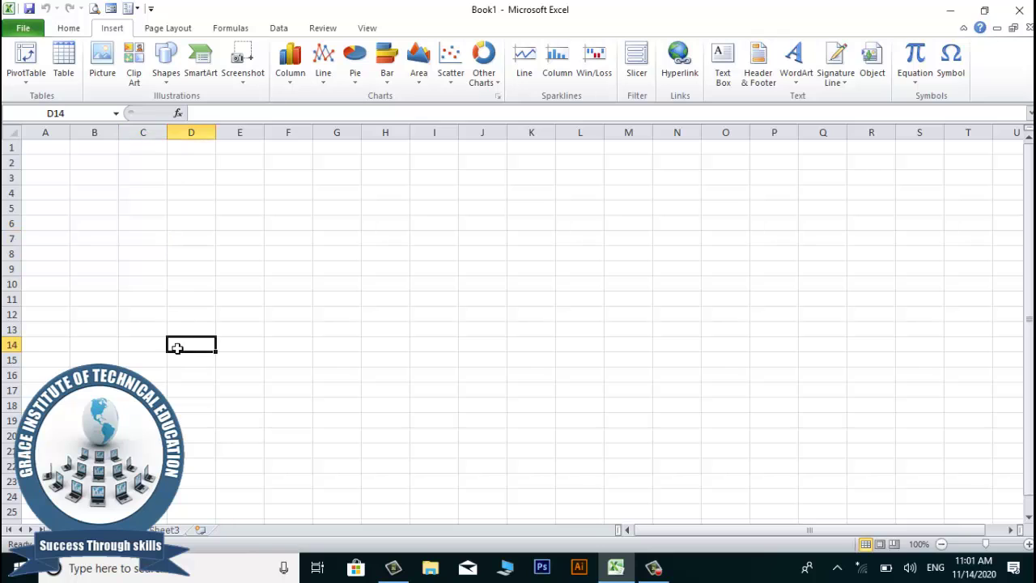
left_click(121, 218)
left_click(106, 166)
left_click(130, 254)
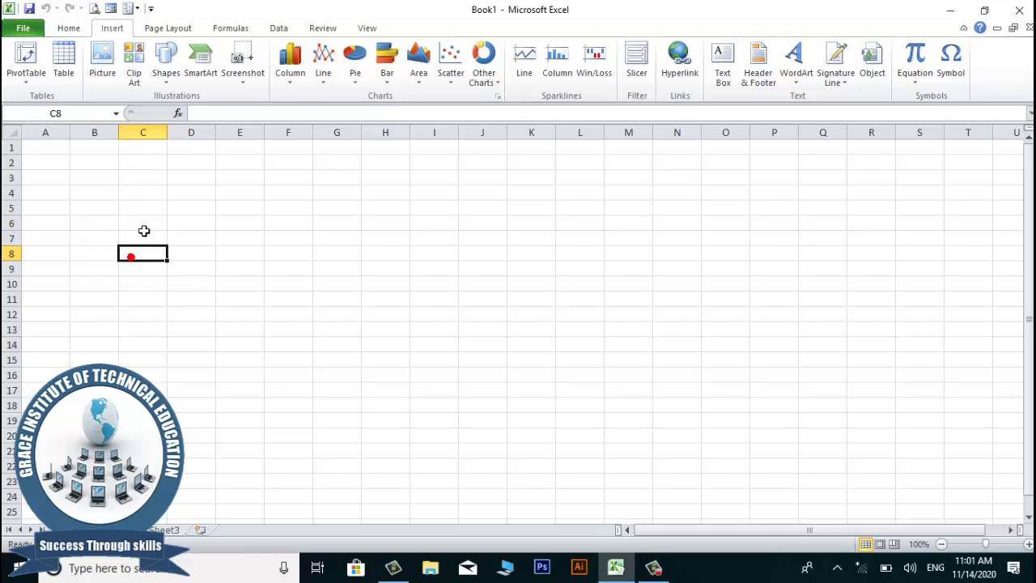
left_click(168, 224)
left_click(110, 178)
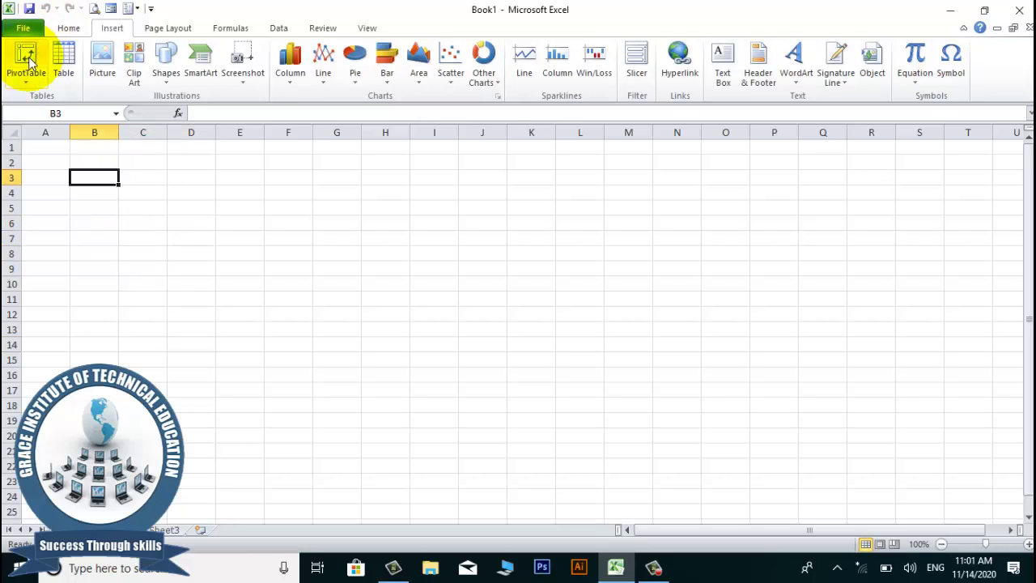
left_click(178, 268)
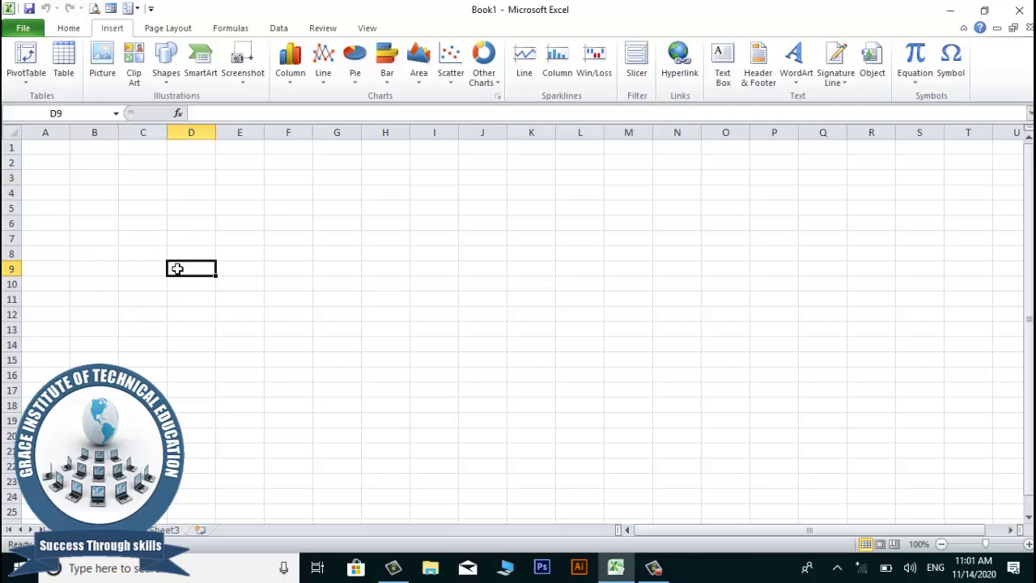
left_click(94, 184)
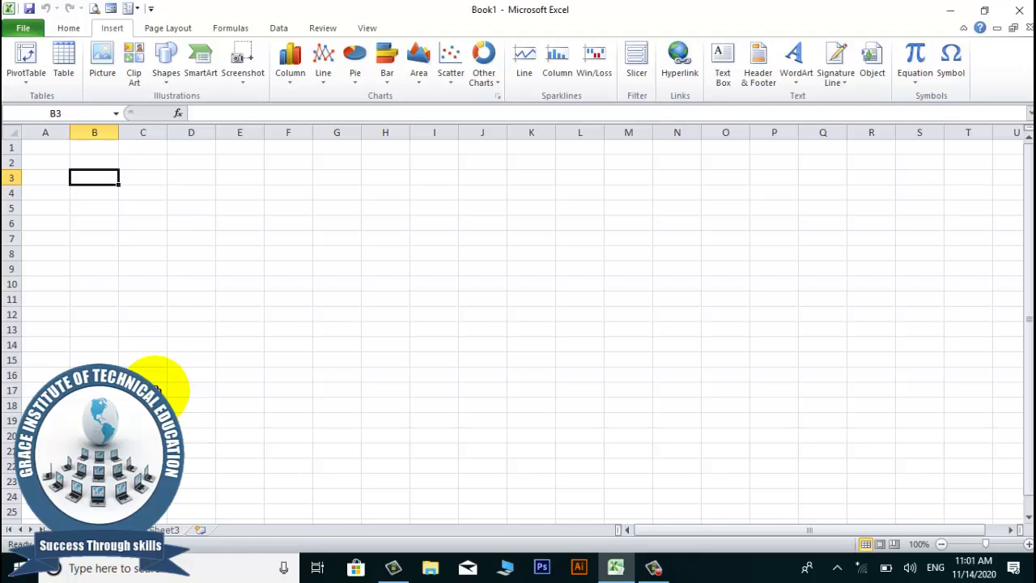
left_click(139, 205)
left_click(95, 181)
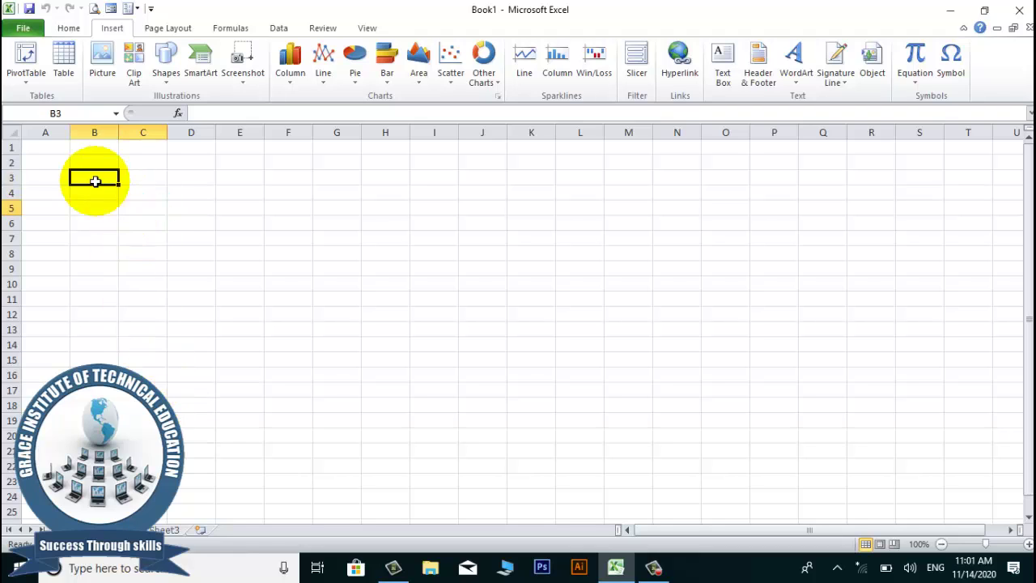
left_click(25, 61)
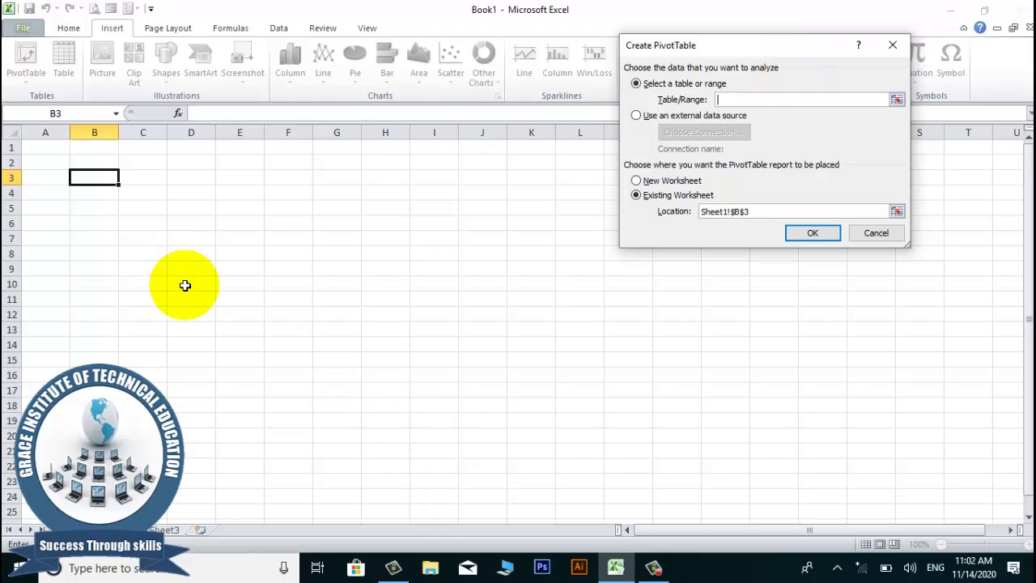
mouse_move(392, 566)
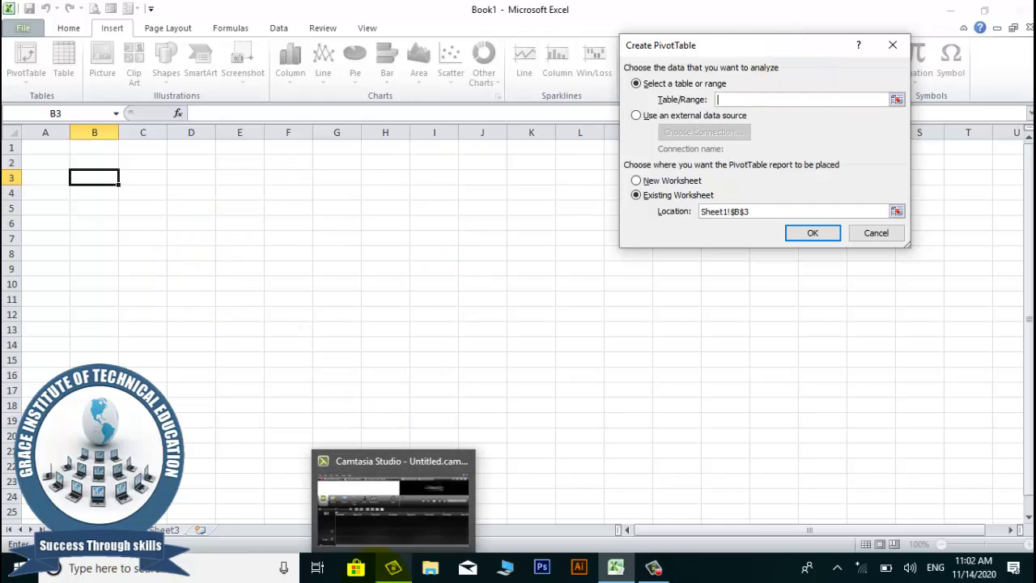
left_click(876, 233)
Step: Open the workbook "pvotable new (Autosaved)" from the recently used Ms Excel folder
left_click(19, 32)
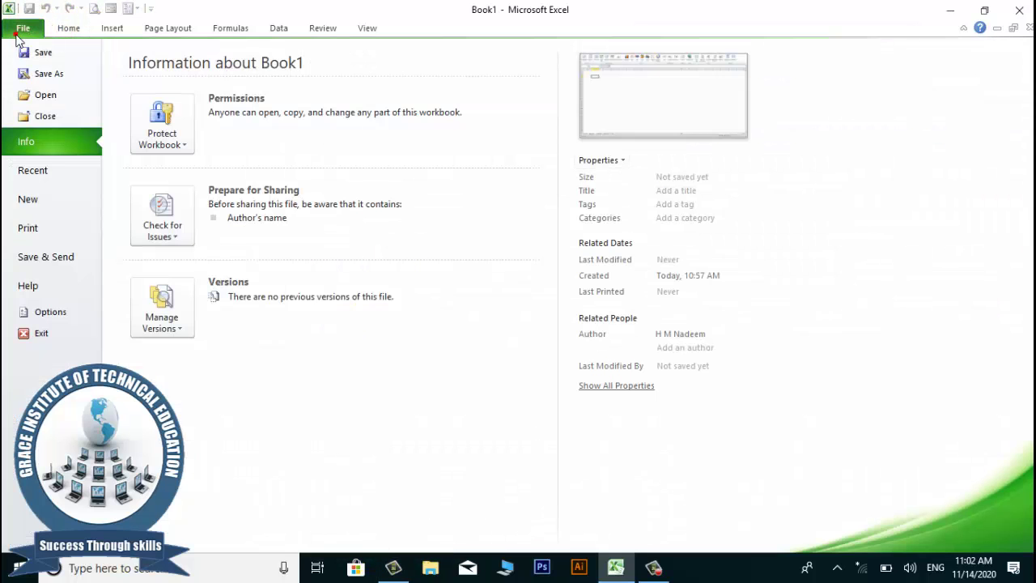
left_click(48, 174)
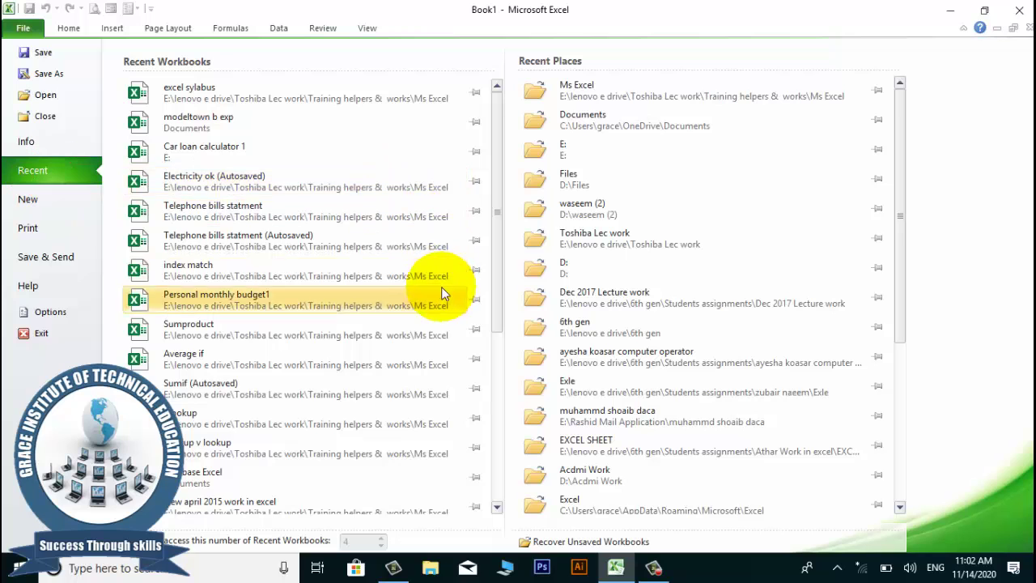
left_click(539, 86)
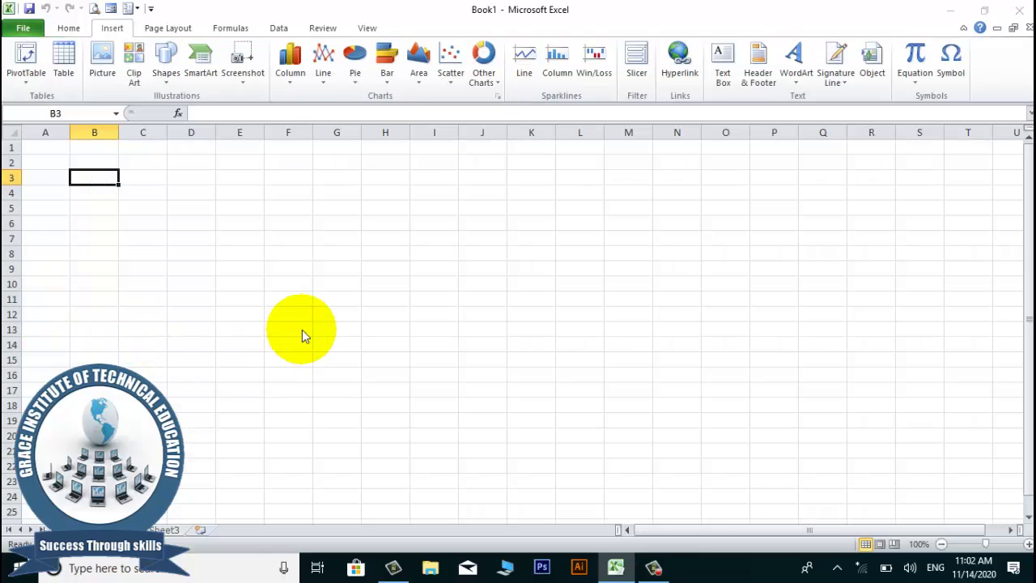
left_click(174, 314)
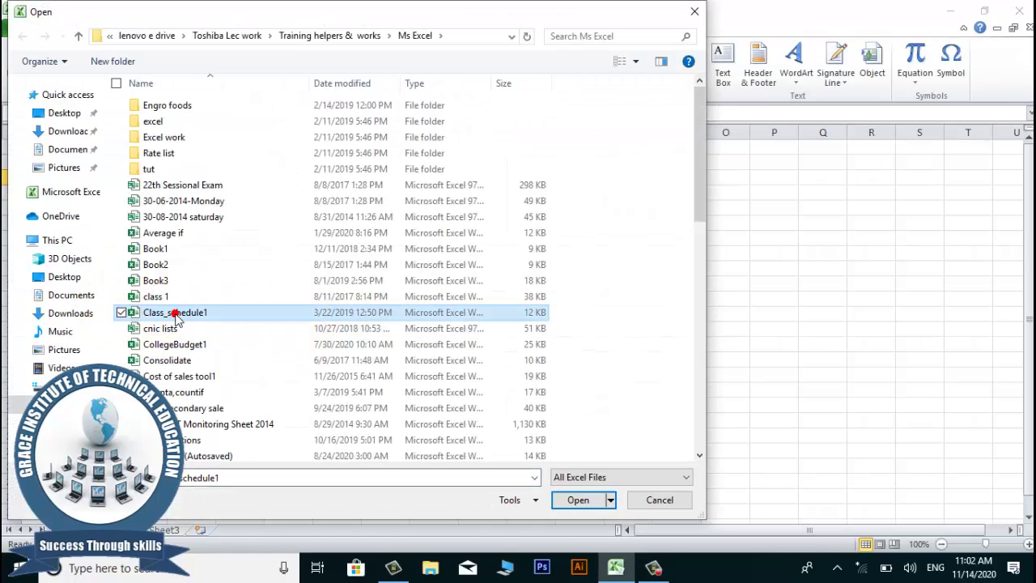
key("p")
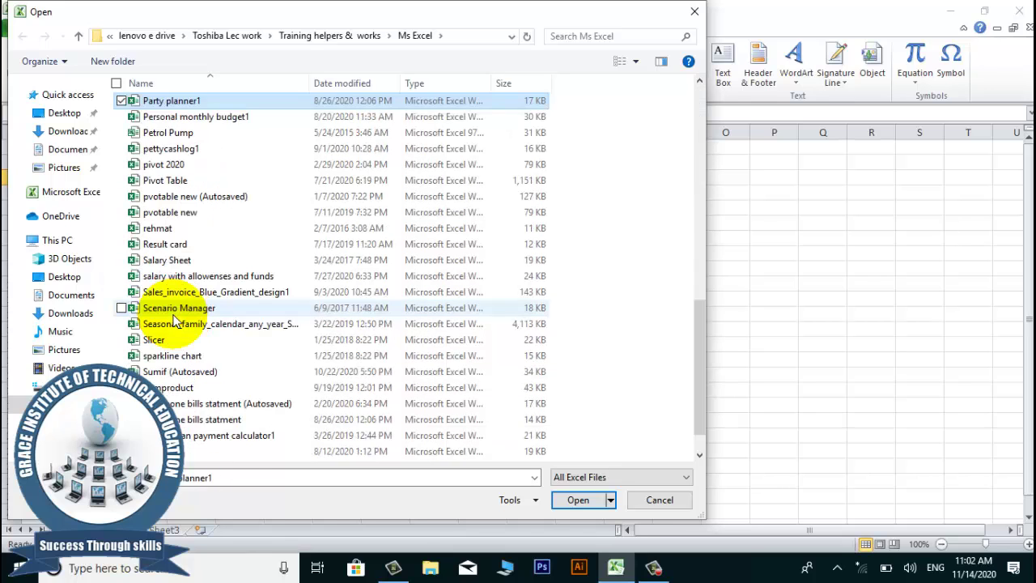
key("p")
key("p")
key("p")
key("p")
key("p")
key("p")
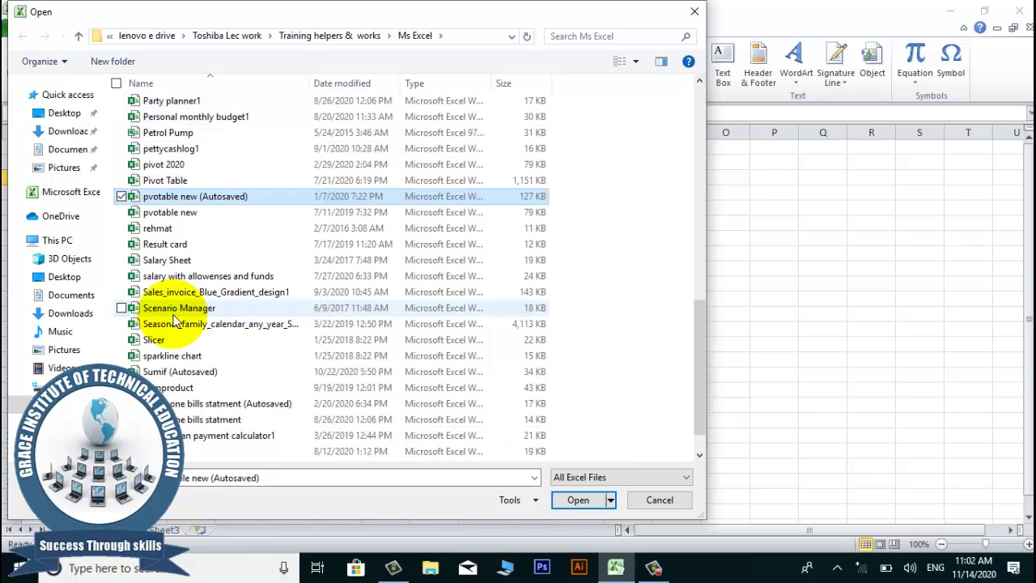
key("Return")
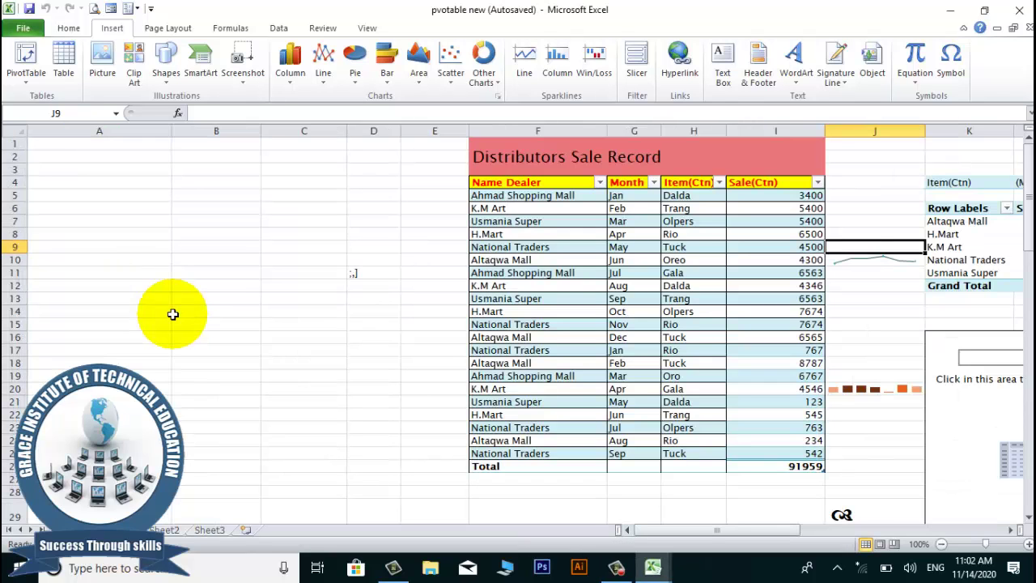
Step: Examine the sales record table's dealer names, items and carton sales in the Name Dealer, Item(Ctn) and Sale(Ctn) columns
left_click(212, 366)
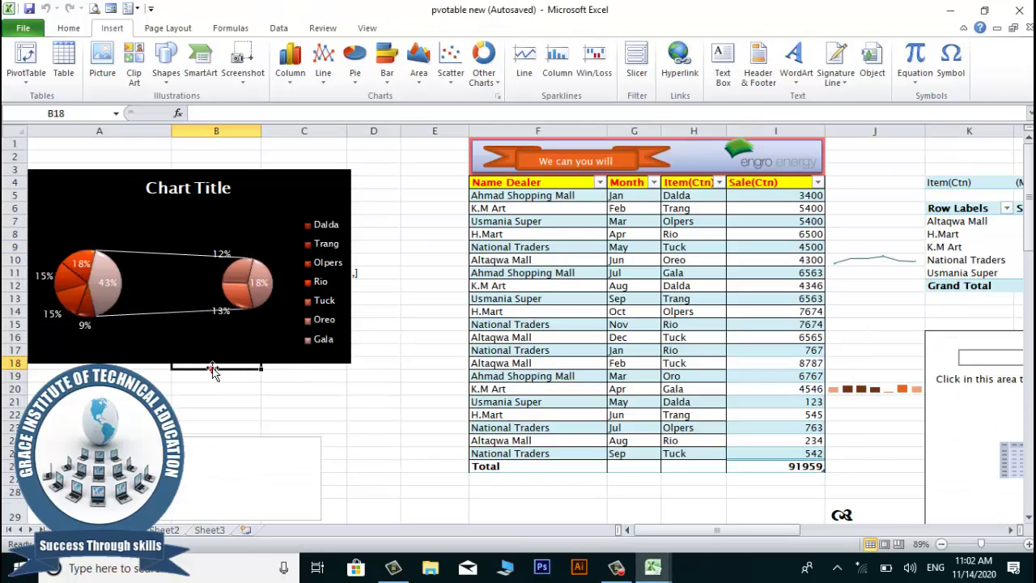
left_click(519, 300)
left_click(455, 299)
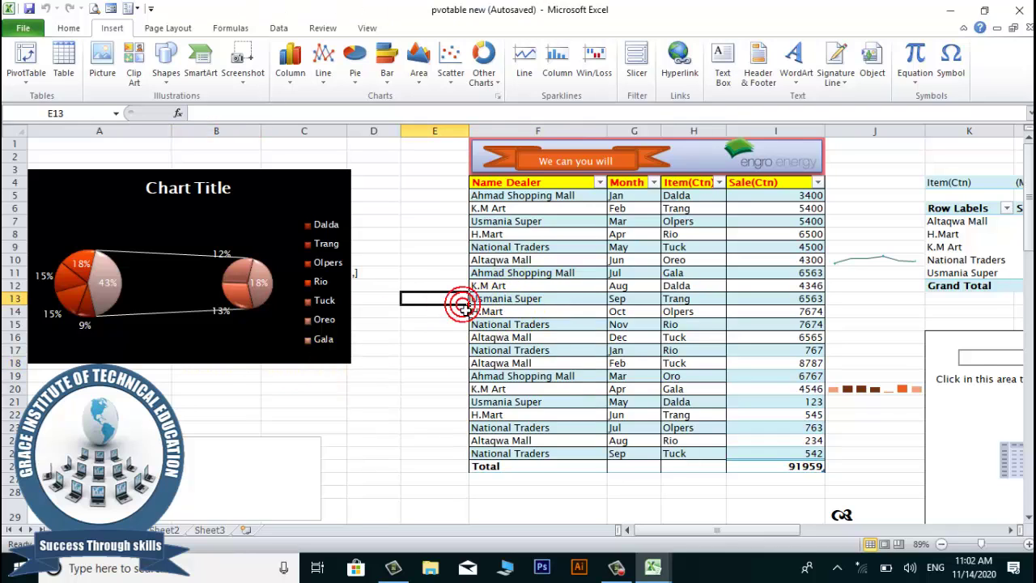
left_click(1011, 529)
left_click(1010, 530)
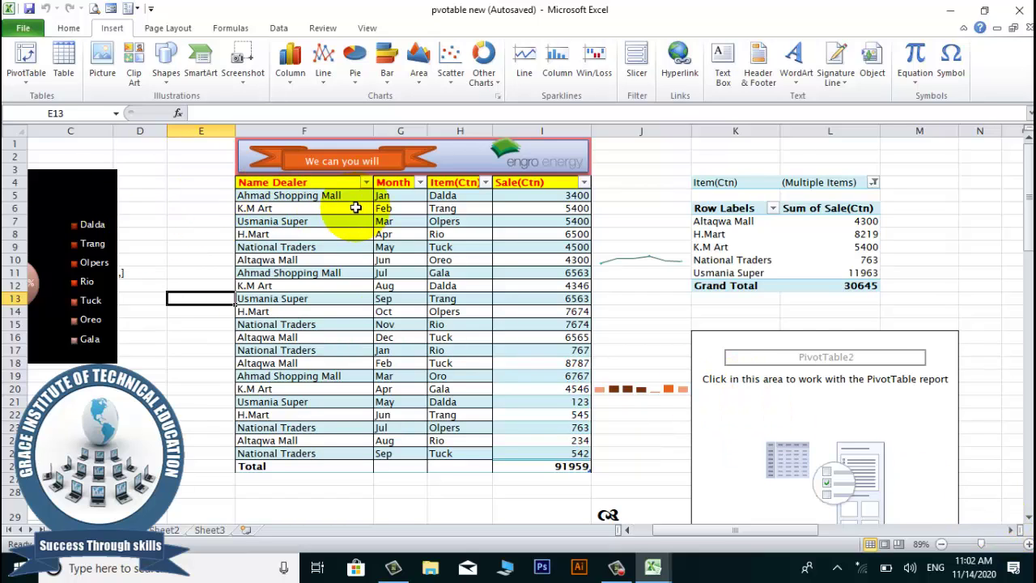
left_click(245, 195)
left_click(247, 208)
left_click(249, 234)
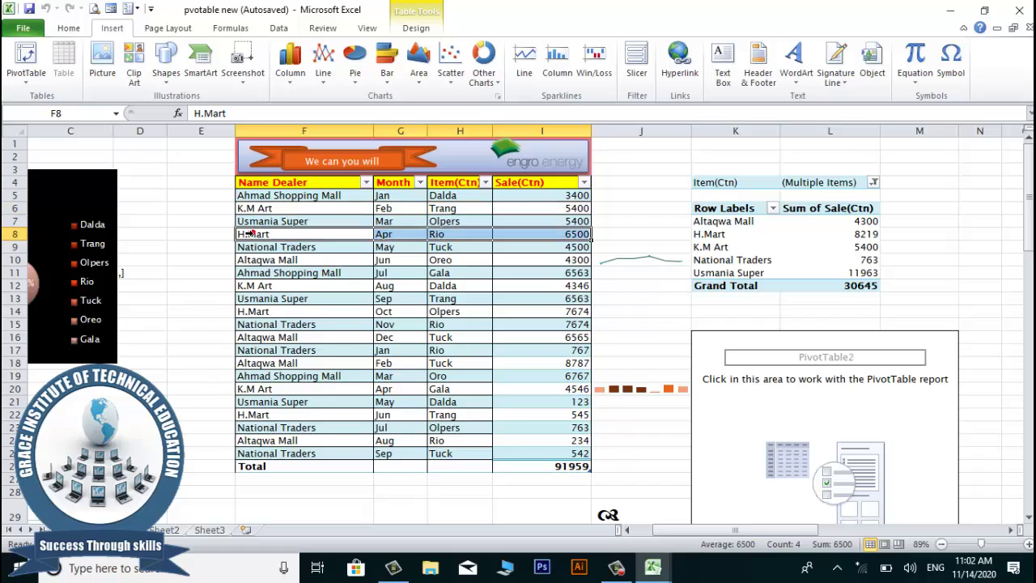
left_click(250, 260)
left_click(250, 273)
left_click(250, 312)
left_click(249, 401)
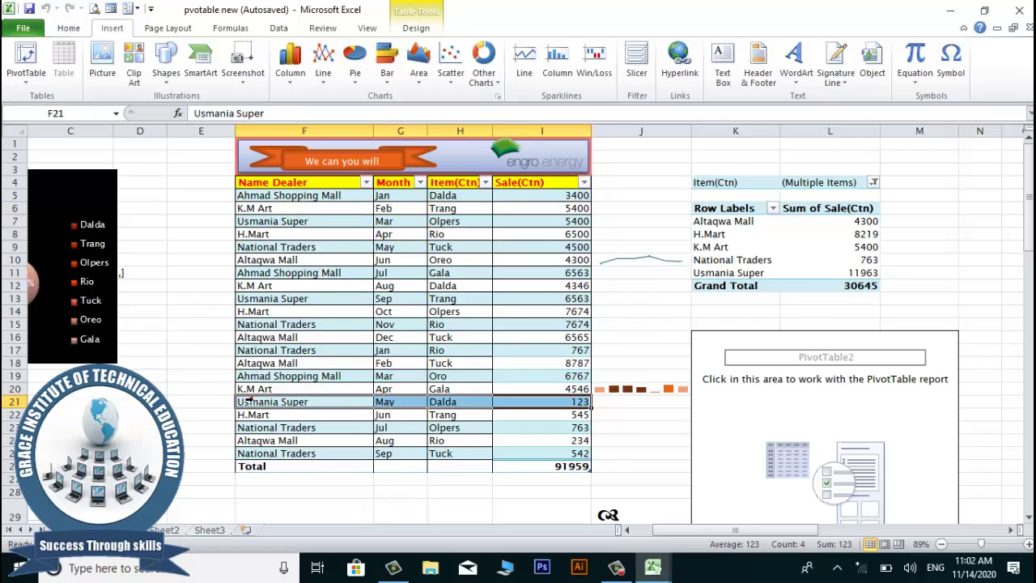
left_click(275, 454)
left_click(283, 414)
left_click(314, 311)
left_click(312, 259)
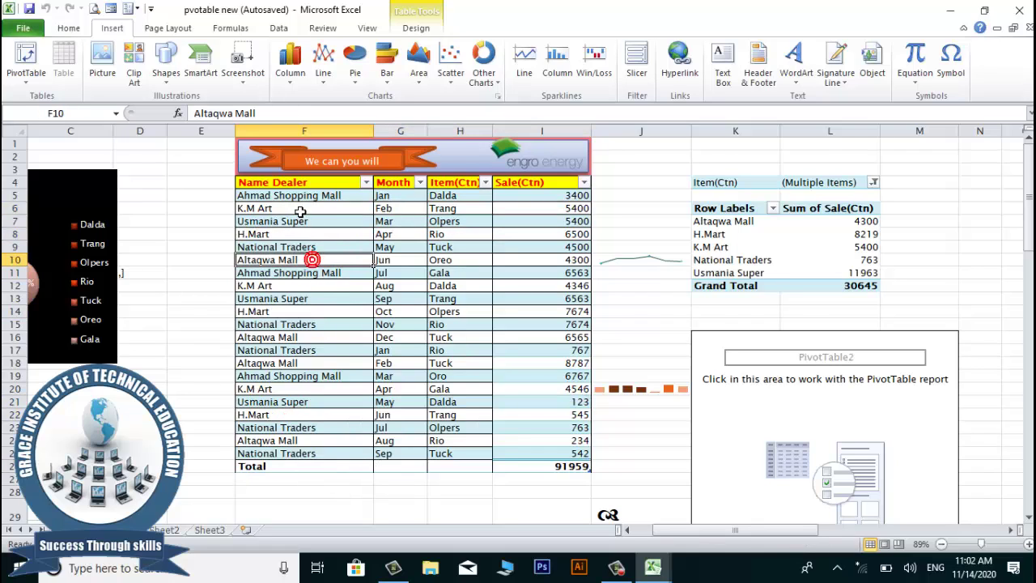
left_click(297, 204)
left_click(293, 246)
left_click(286, 321)
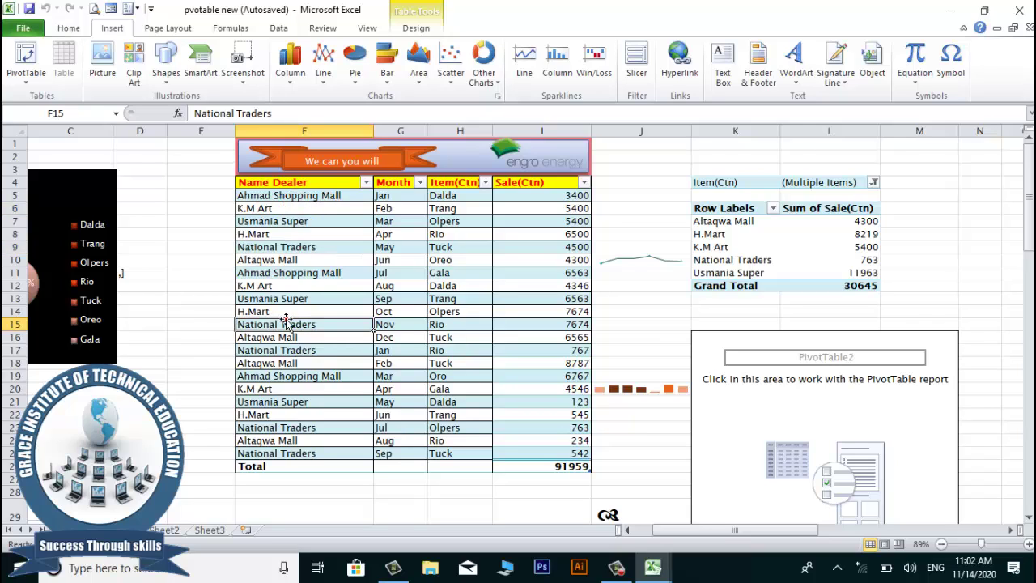
left_click(285, 362)
left_click(254, 429)
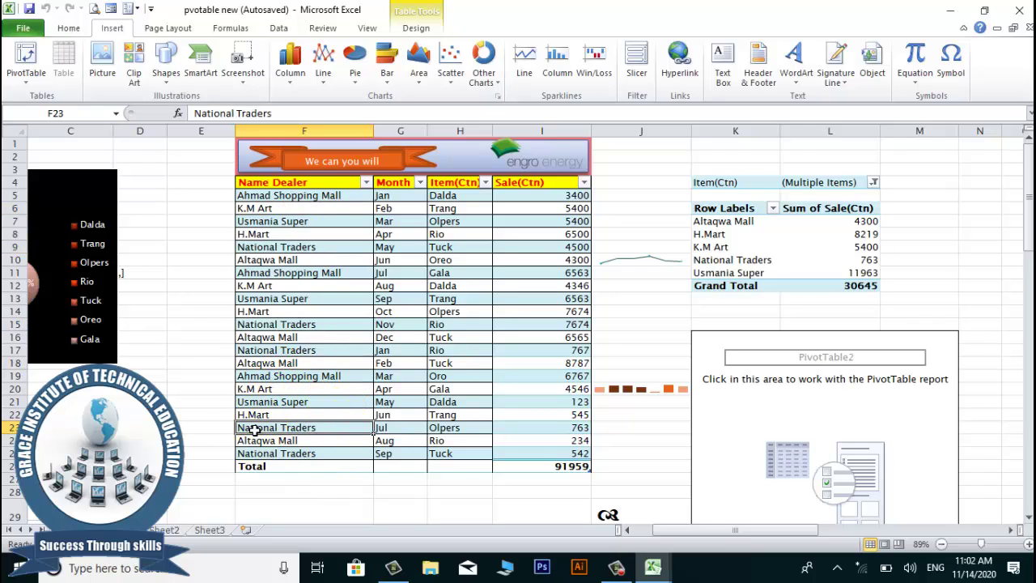
left_click(319, 468)
left_click(293, 296)
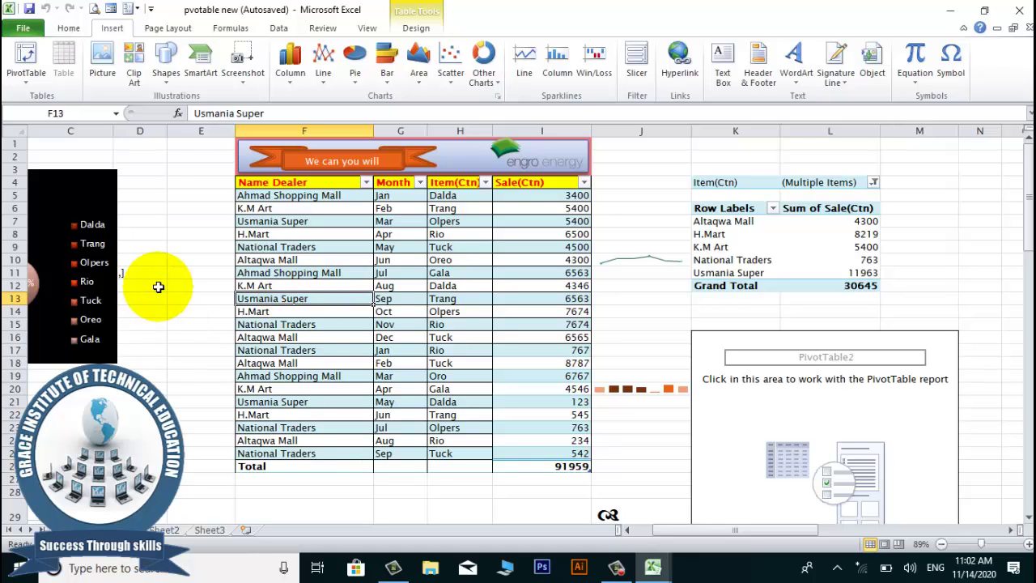
left_click(456, 197)
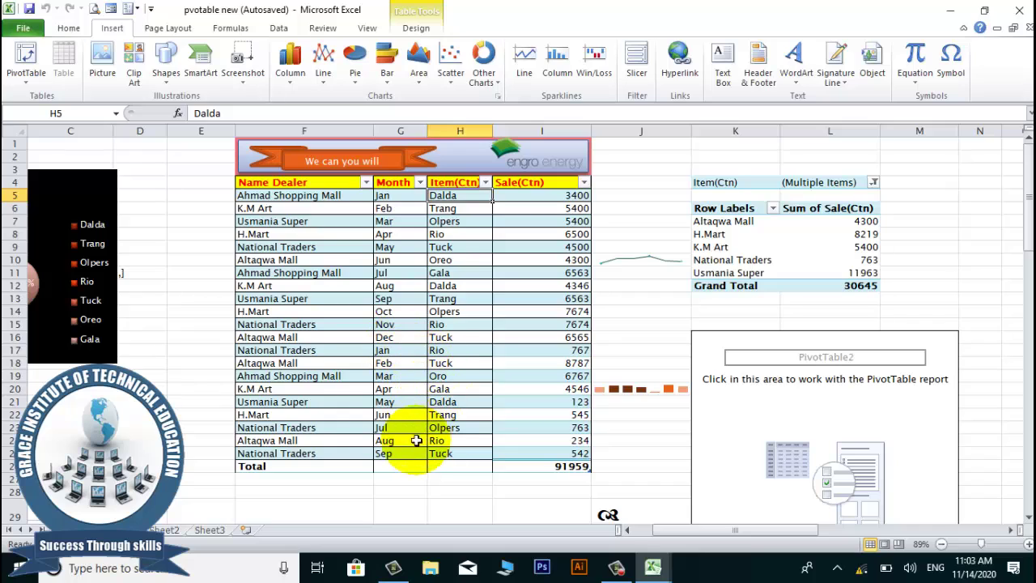
left_click(535, 207)
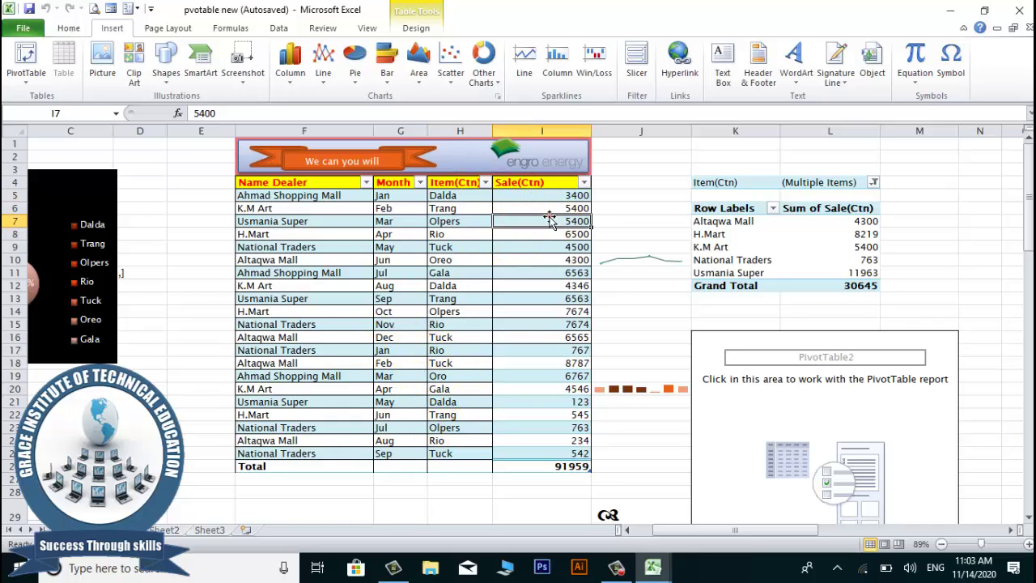
left_click(325, 301)
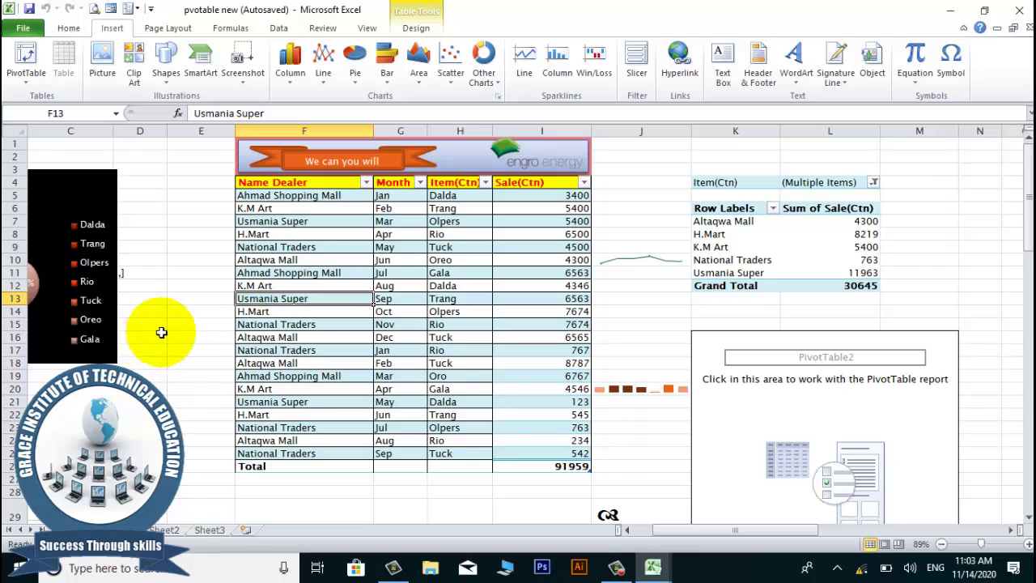
left_click(299, 261)
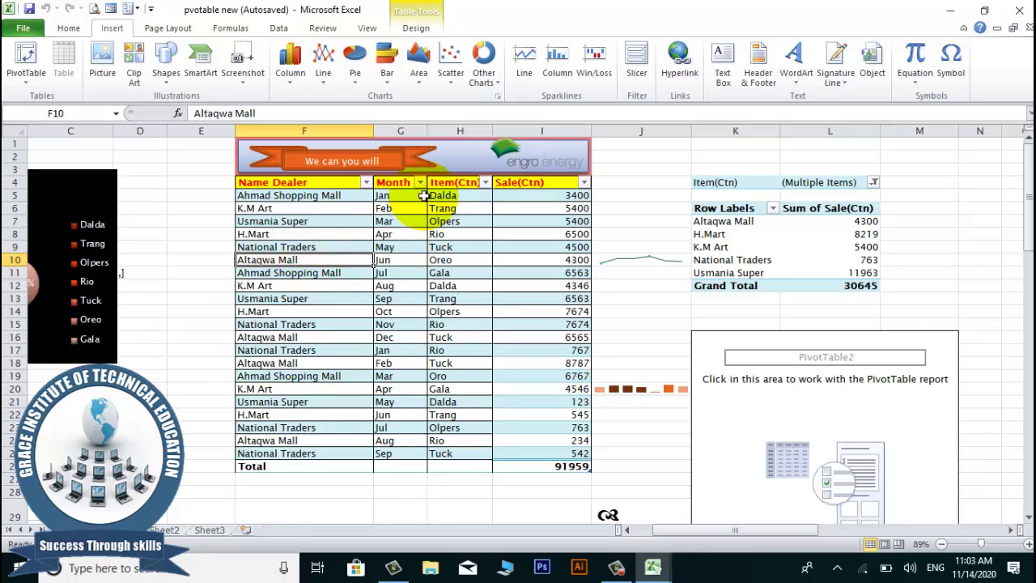
left_click(301, 248)
left_click(311, 299)
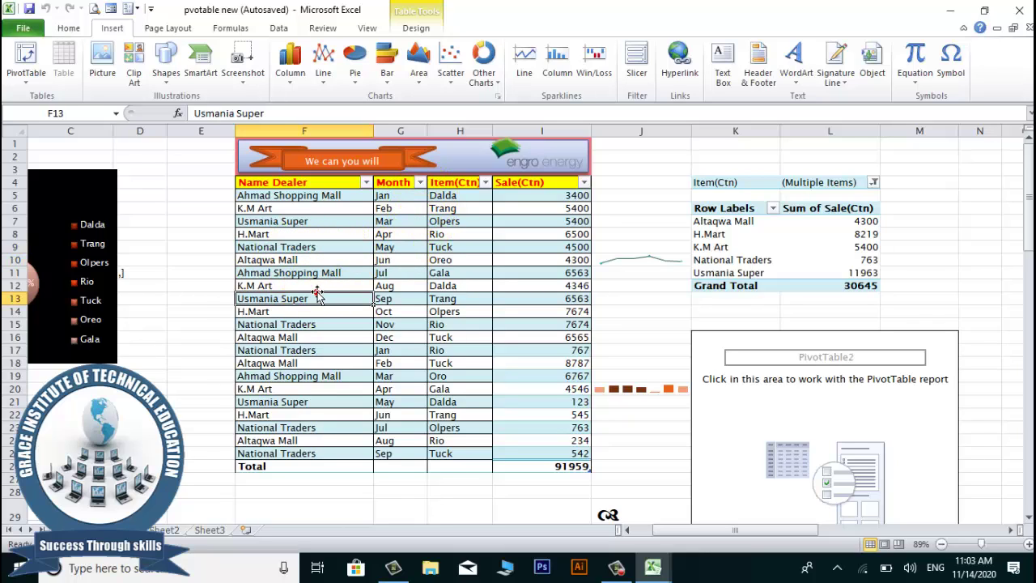
Step: Examine the repeated dealer entries in the Name Dealer column of the sales table and the existing PivotTable beside it
left_click(310, 286)
left_click(289, 260)
left_click(312, 272)
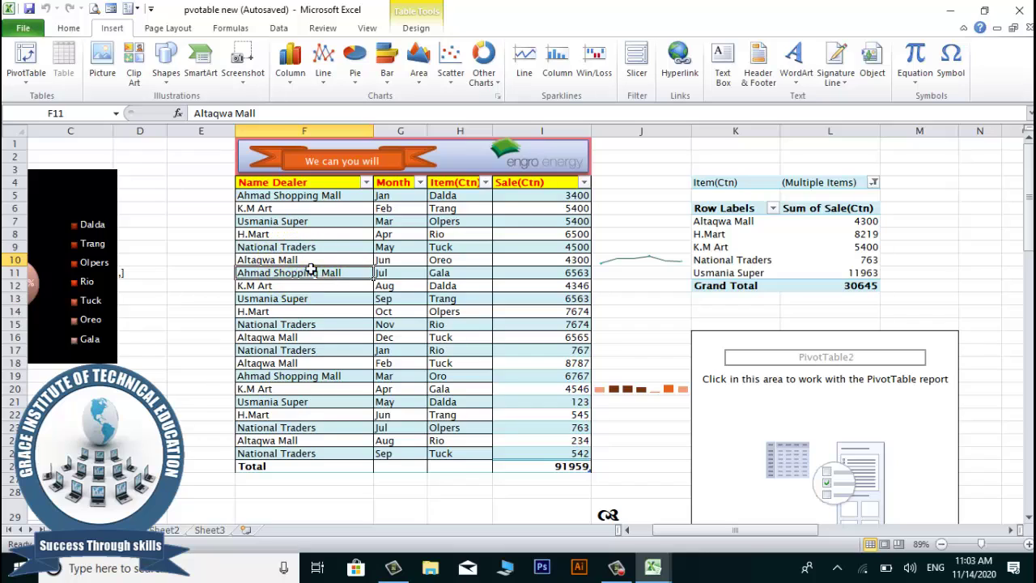
left_click(289, 283)
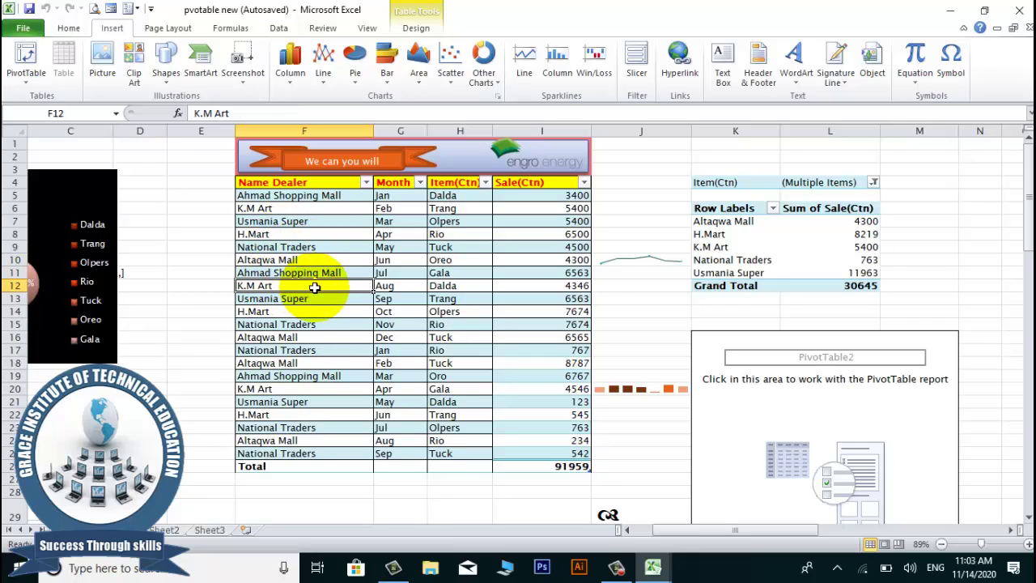
left_click(289, 196)
left_click(336, 374)
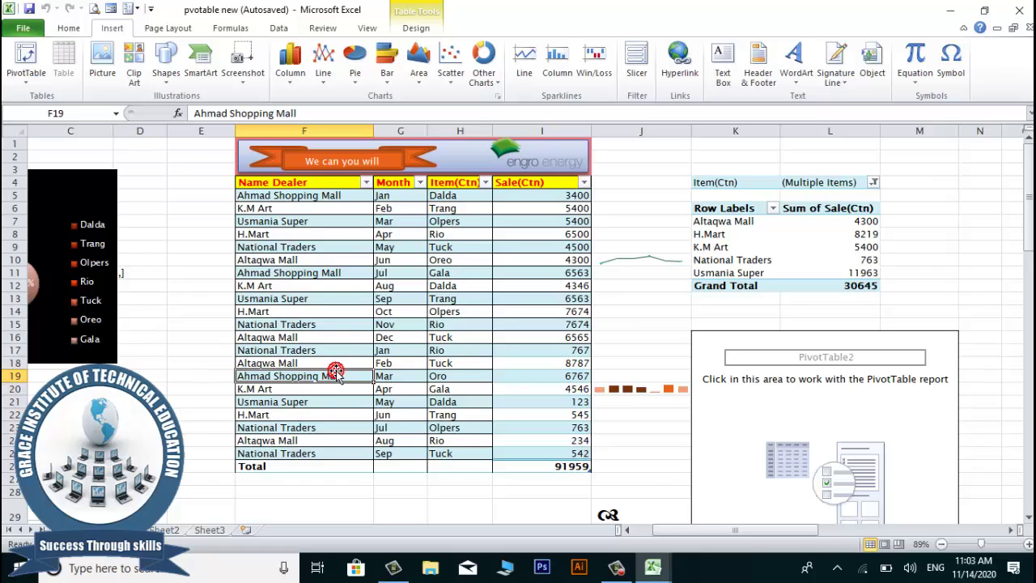
left_click(829, 340)
left_click(658, 315)
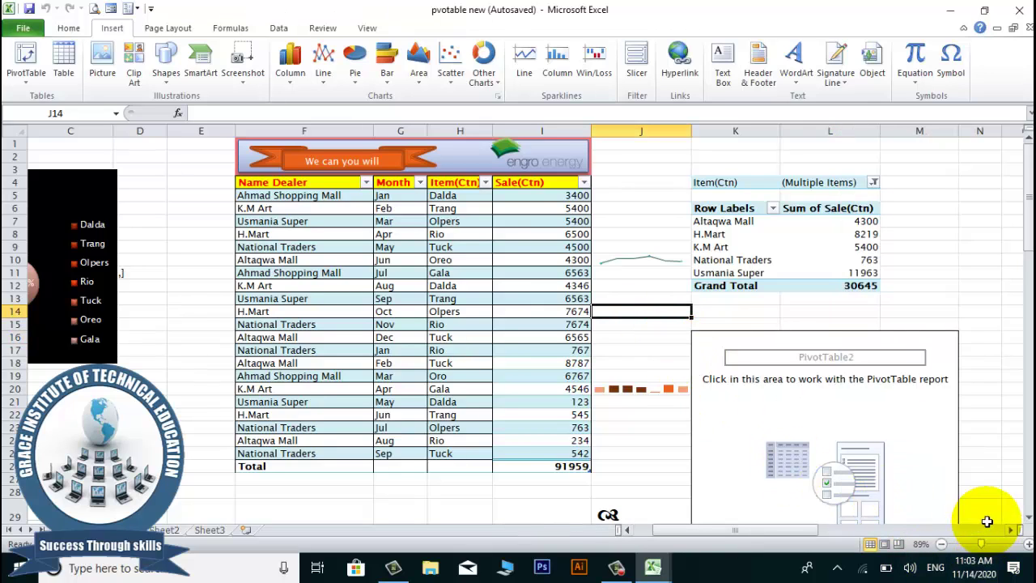
Step: Delete the existing PivotTable report beside the sales table
left_click(1010, 532)
left_click(1011, 532)
left_click_drag(778, 133, 571, 234)
key("Delete")
left_click(780, 259)
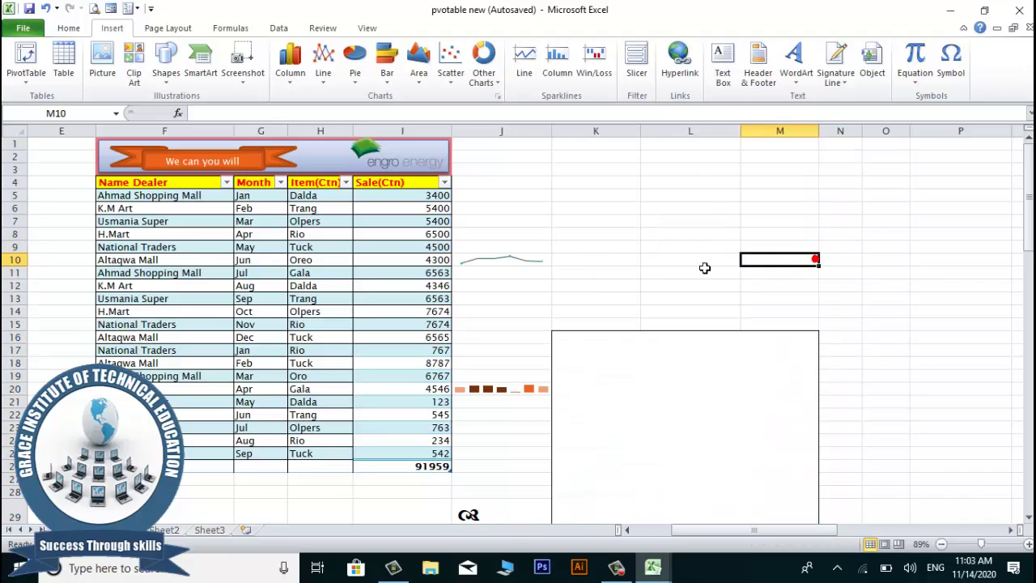
left_click(583, 335)
left_click(598, 220)
left_click(557, 65)
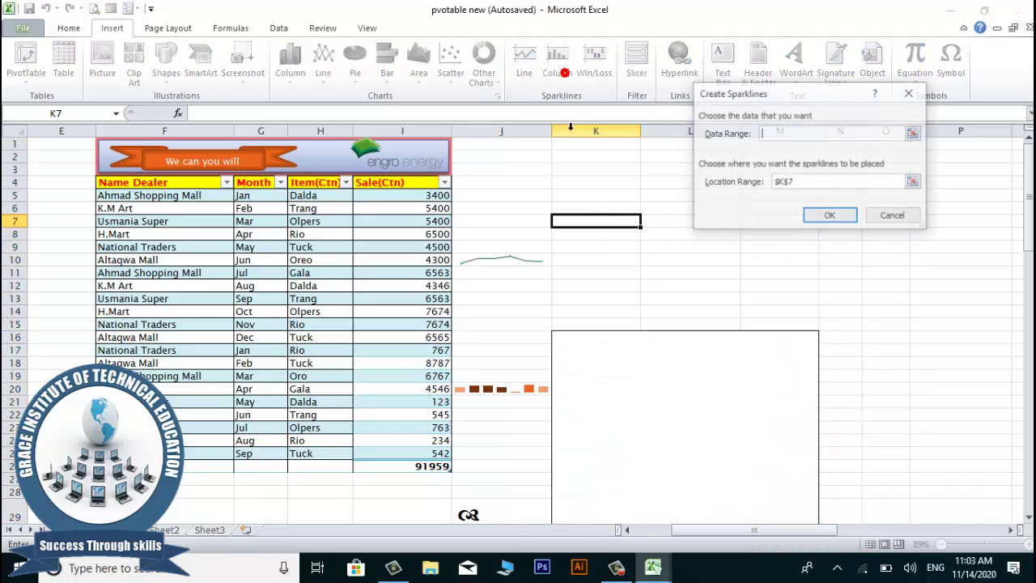
left_click(894, 216)
left_click(562, 186)
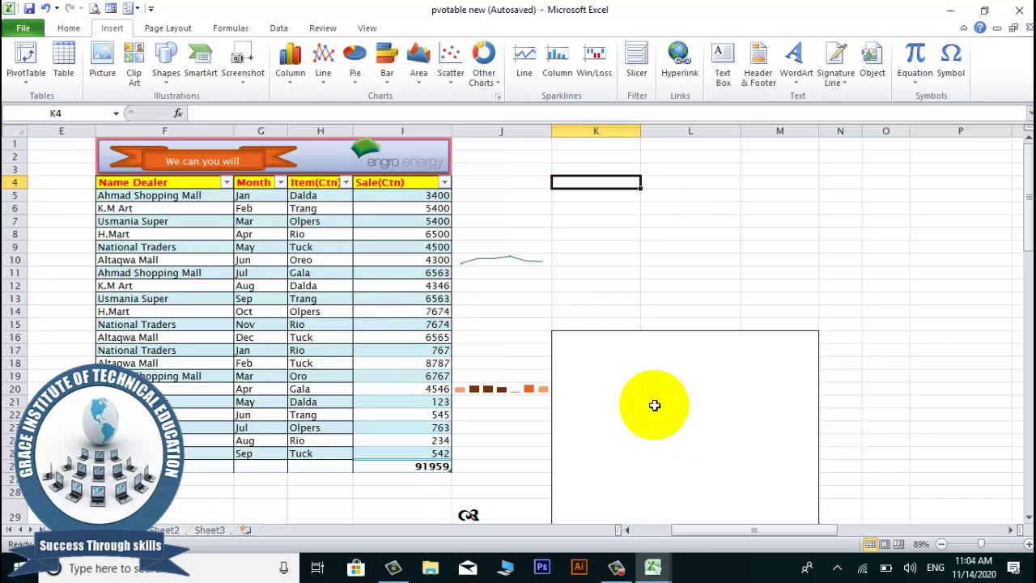
left_click(619, 377)
scroll(626, 363, "down", 3)
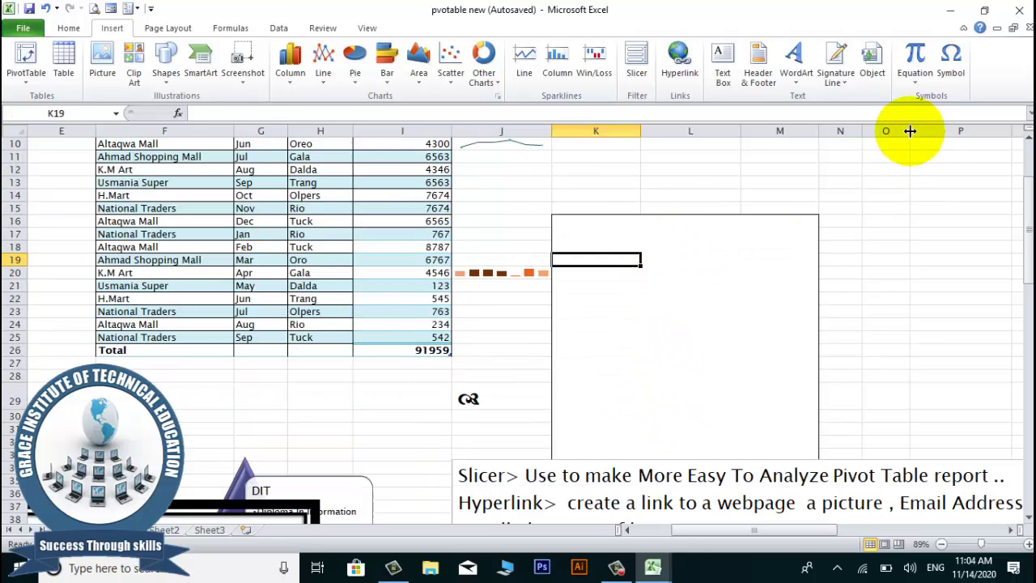
left_click_drag(842, 170, 528, 435)
left_click(695, 324)
left_click(840, 247)
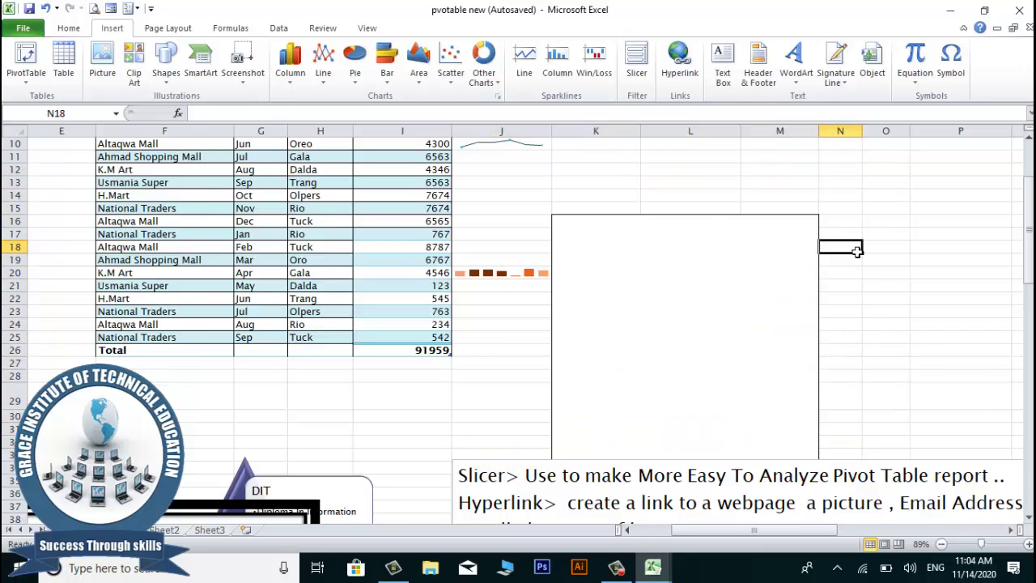
Step: Create a PivotTable from the whole sales table (Table2) on the existing worksheet at Sheet1 cell K7
scroll(677, 215, "up", 3)
left_click(589, 219)
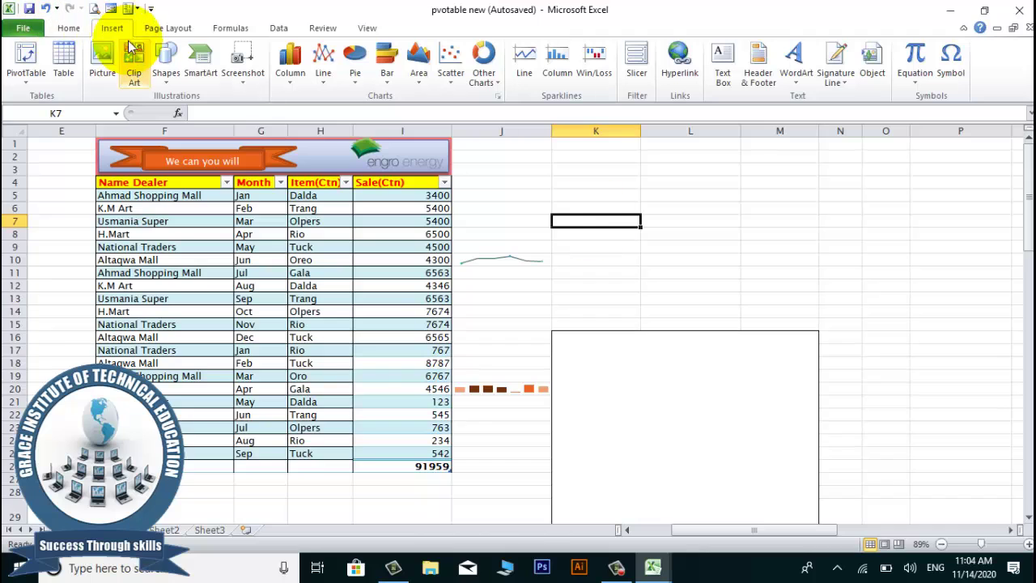
left_click(26, 61)
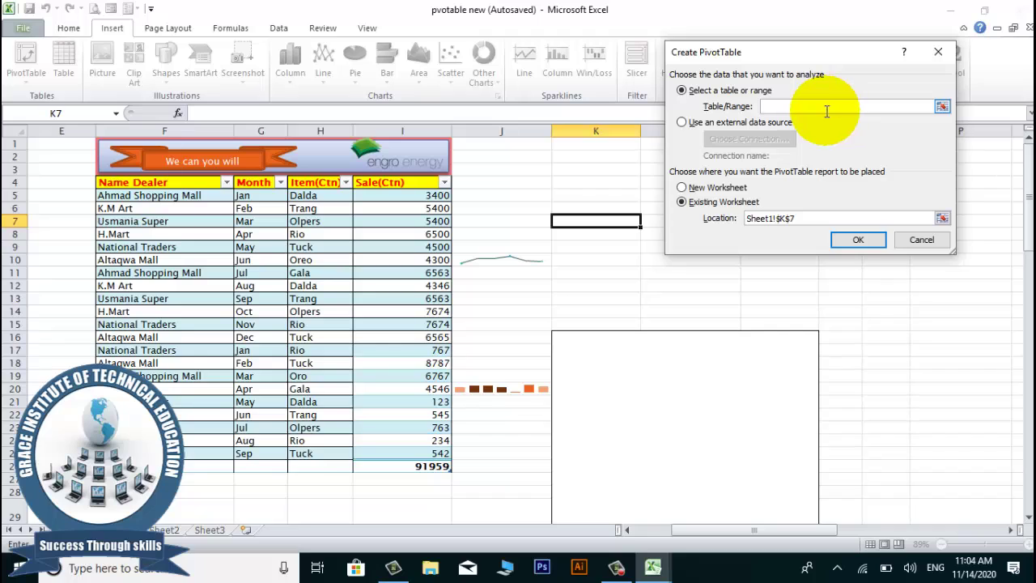
left_click(941, 106)
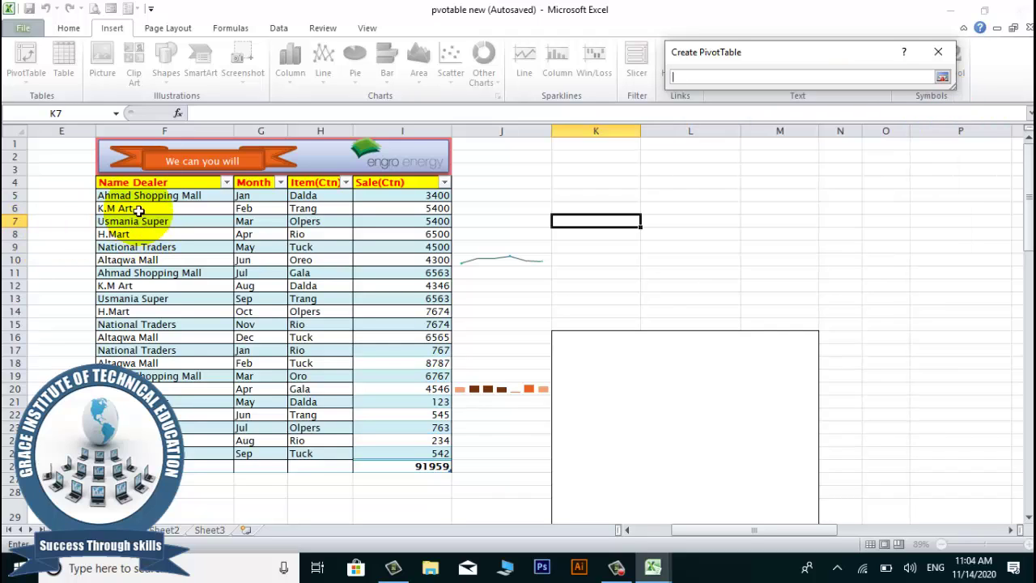
left_click_drag(134, 184, 419, 456)
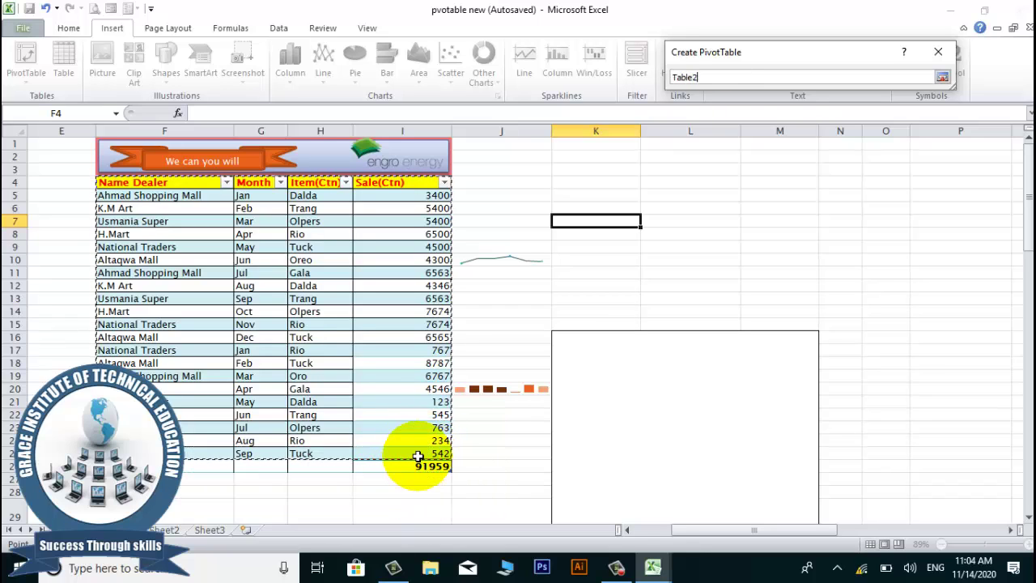
left_click(942, 77)
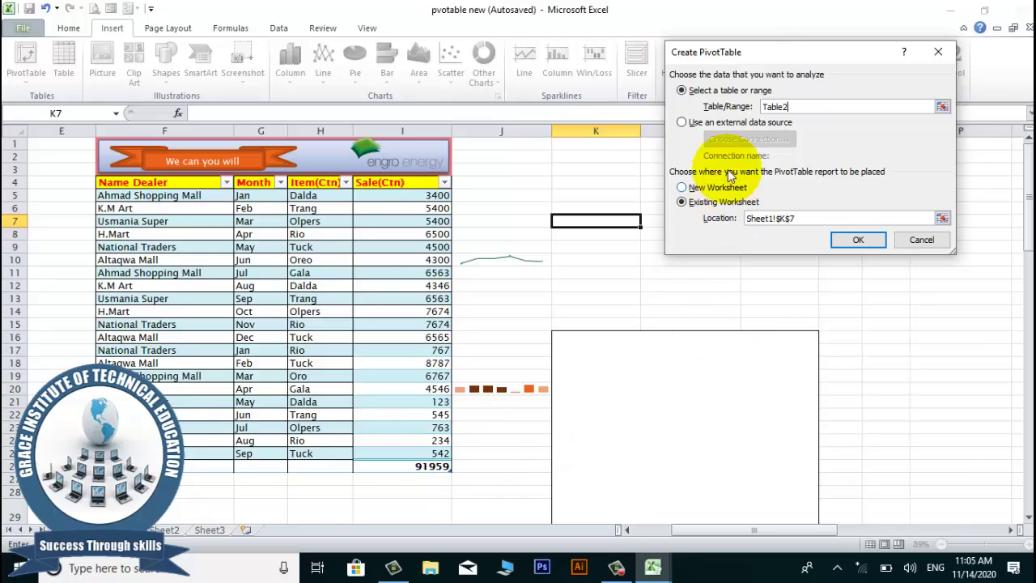
left_click(841, 238)
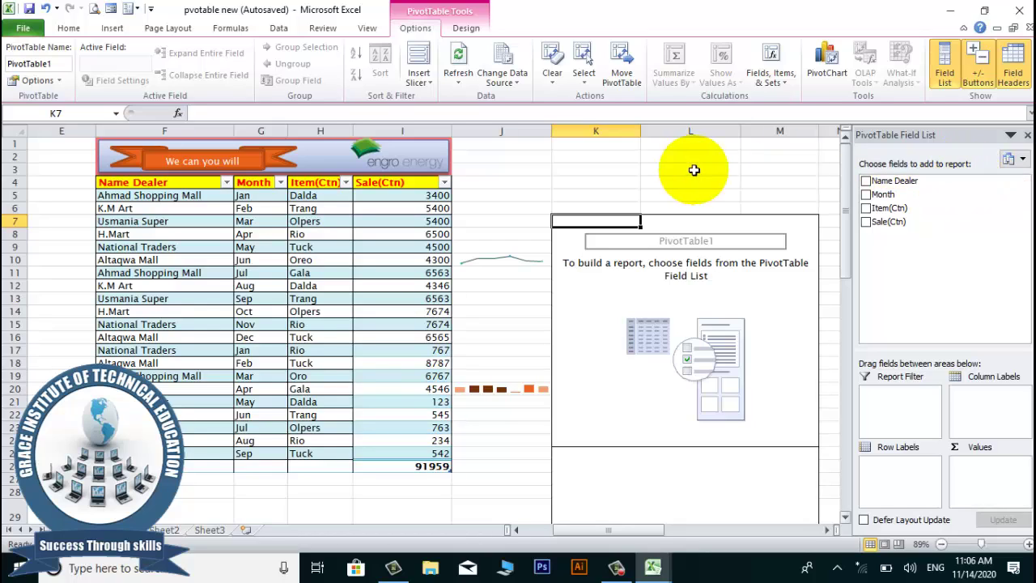
Step: Add Name Dealer and Item(Ctn) as row labels with Item(Ctn) as the outer level, and collapse and re-expand the Gala group
left_click(866, 181)
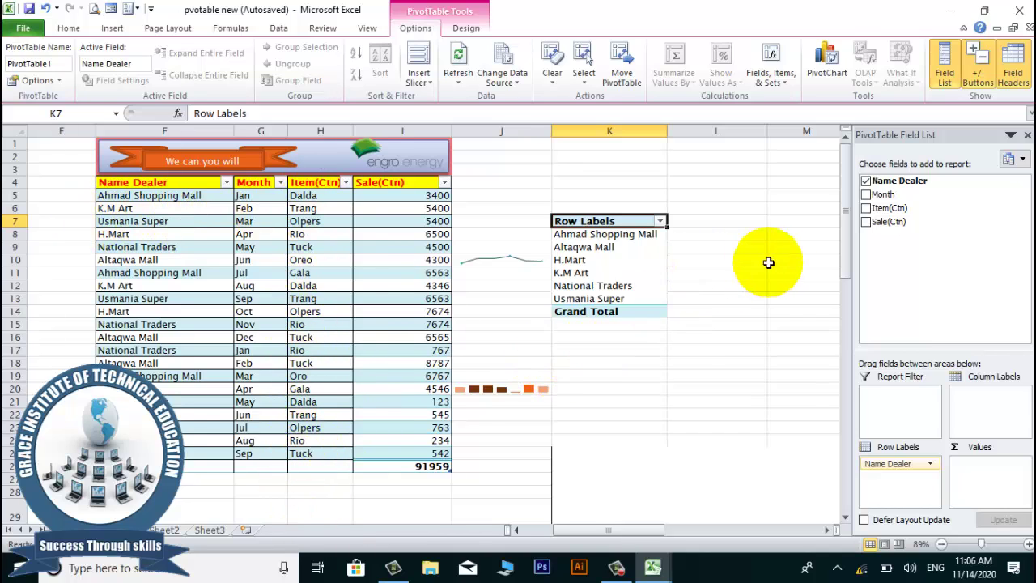
left_click(866, 208)
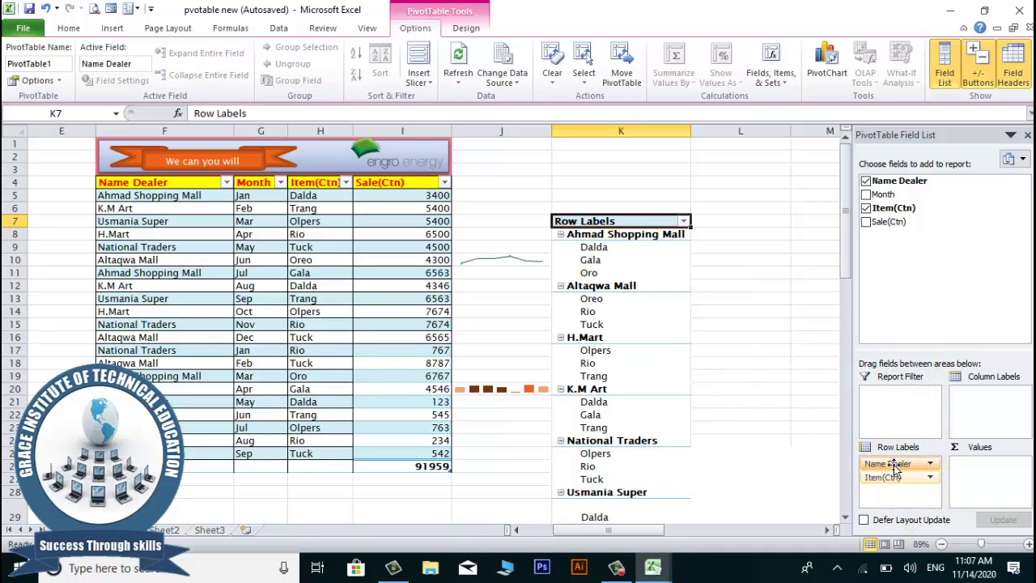
left_click_drag(894, 468, 905, 497)
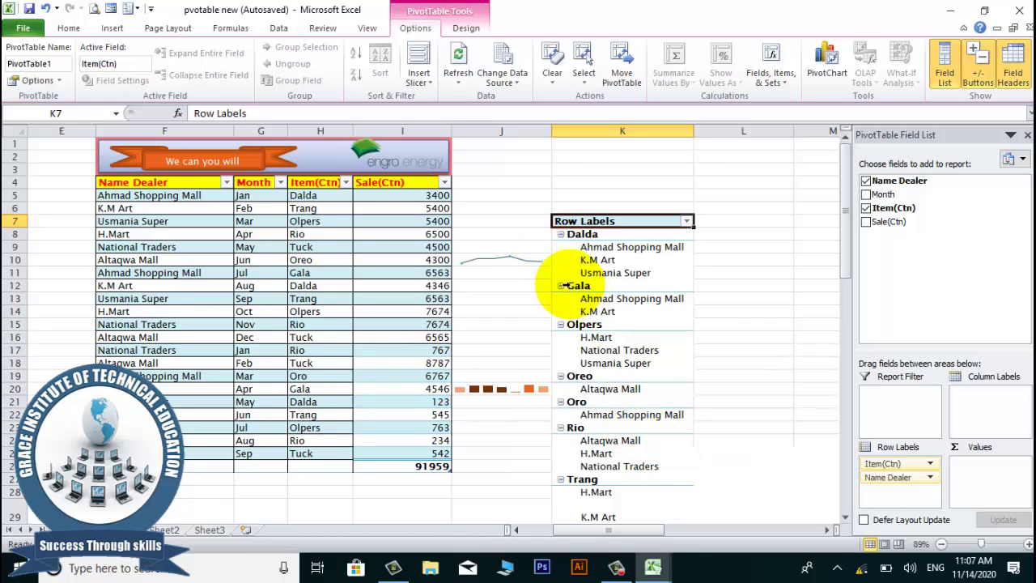
left_click(561, 286)
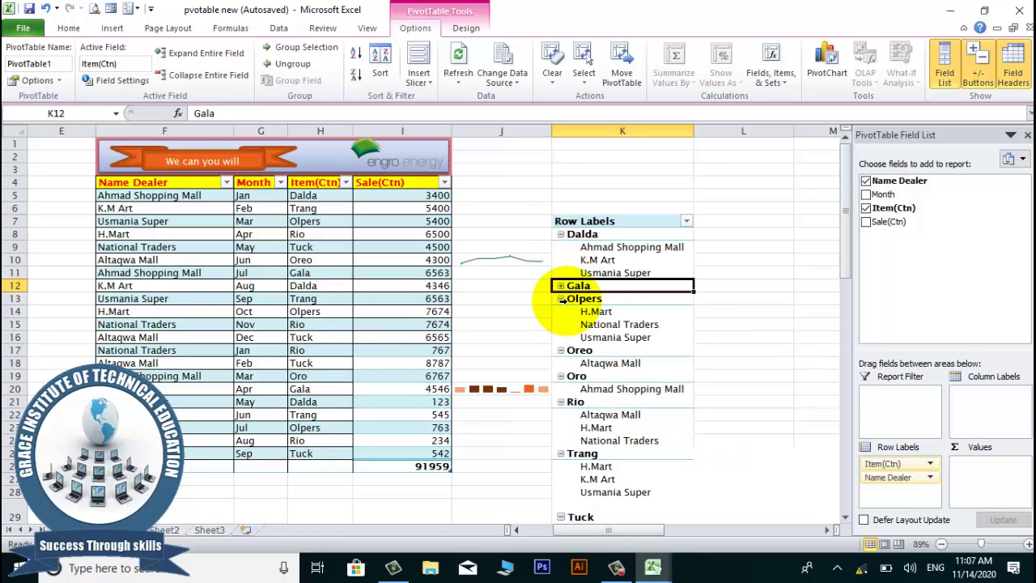
left_click(561, 286)
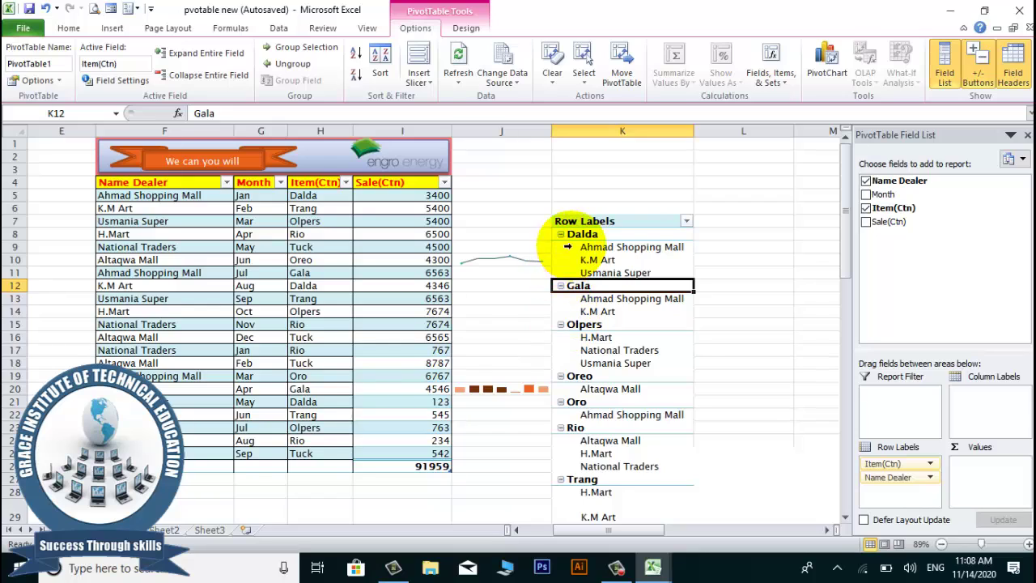
Step: Add Sale(Ctn) to the PivotTable as summed values and move Item(Ctn) from the row labels to the report filter
left_click(865, 224)
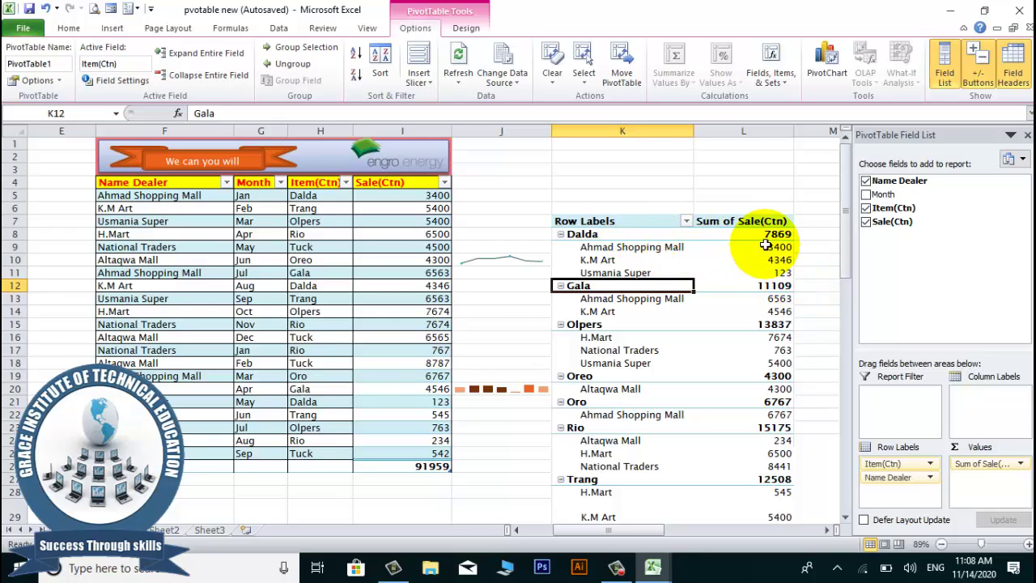
mouse_move(770, 237)
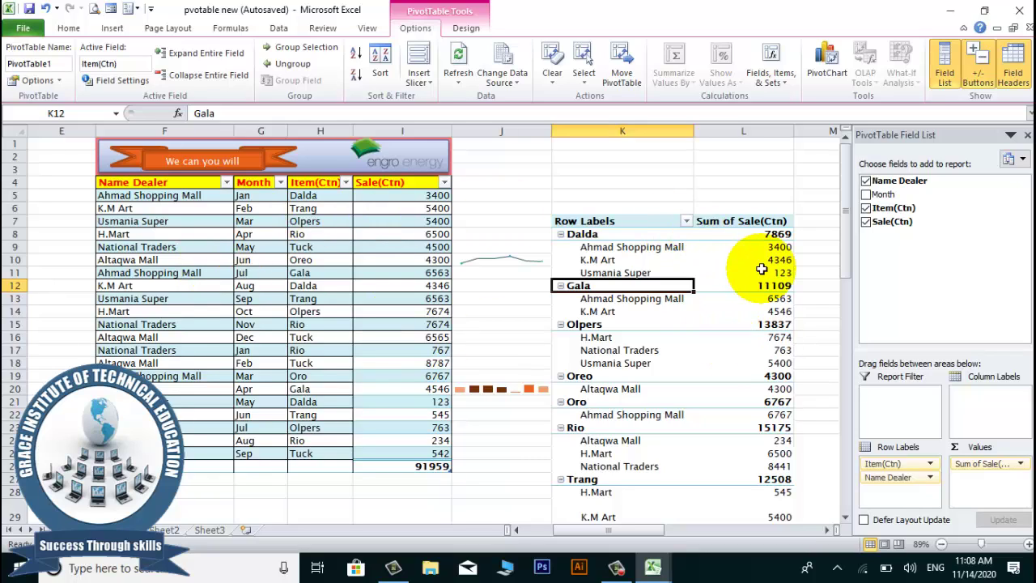
mouse_move(762, 269)
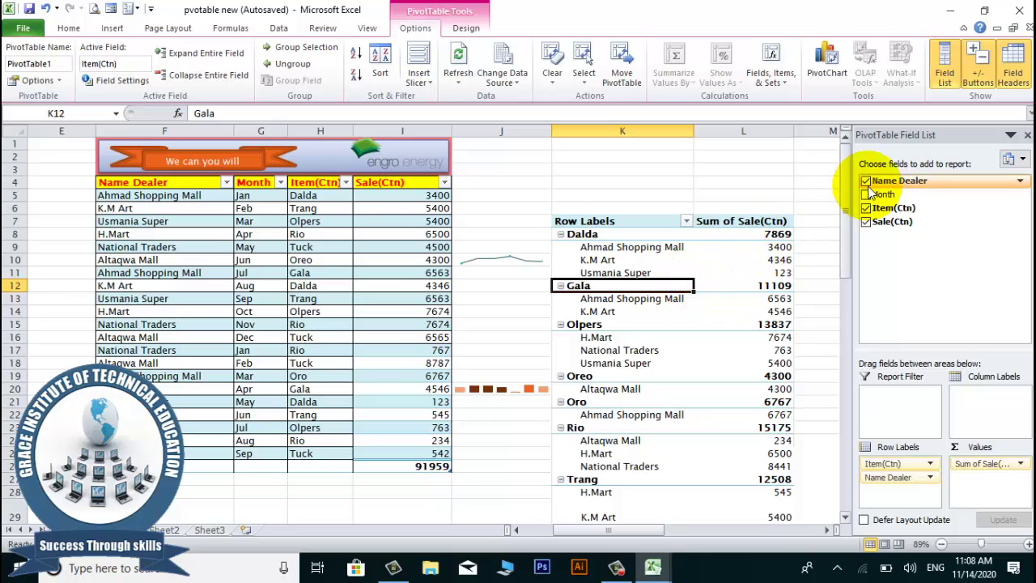
mouse_move(847, 188)
left_mouse_down()
mouse_move(857, 271)
mouse_move(827, 403)
mouse_move(841, 262)
mouse_move(831, 182)
left_mouse_up()
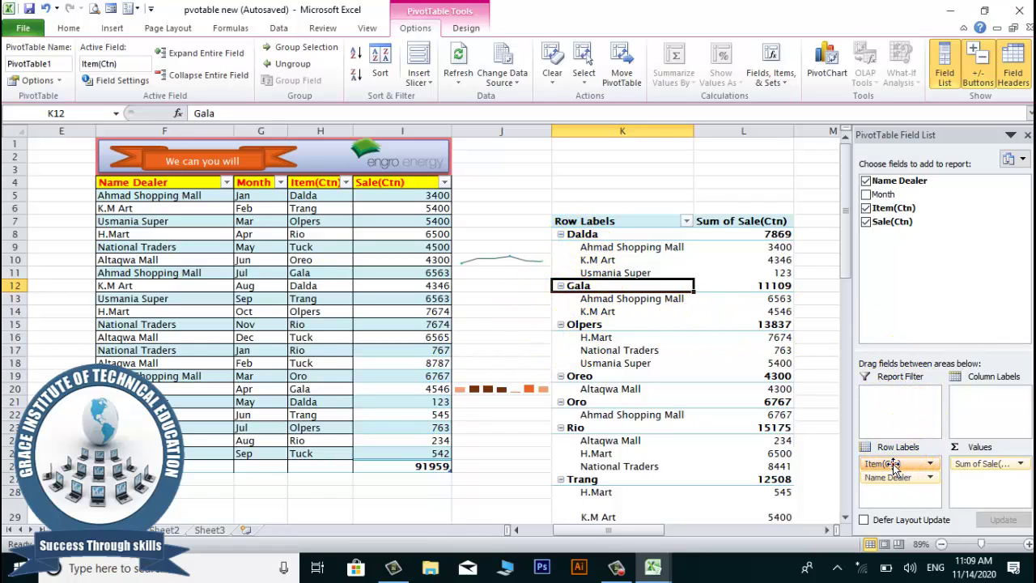
left_click_drag(895, 467, 882, 402)
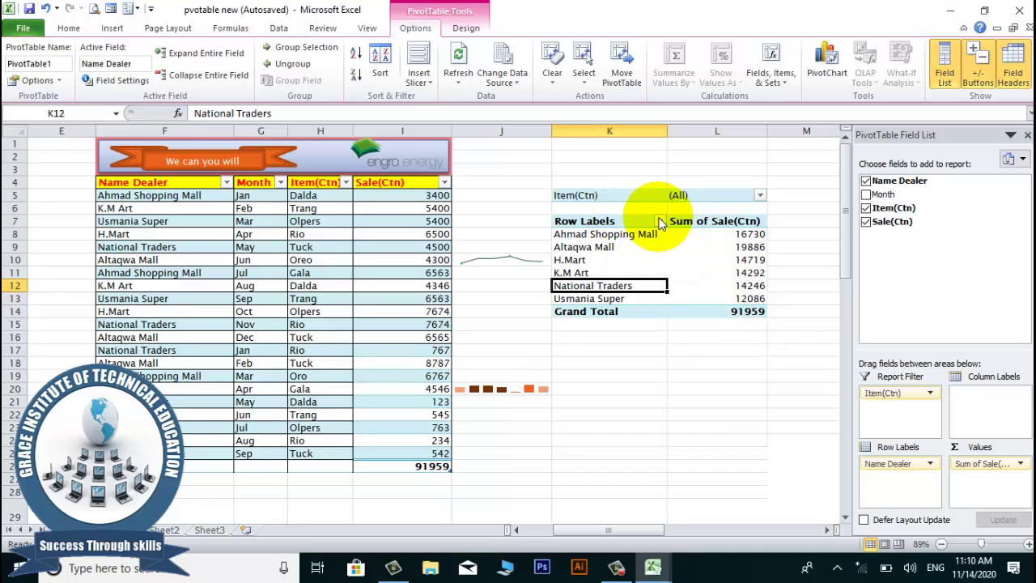
Step: Filter the PivotTable by multiple items, excluding Tuck, Trang, Rio, Oro and Oreo so that Dalda, Gala and Olpers stay selected
left_click(761, 196)
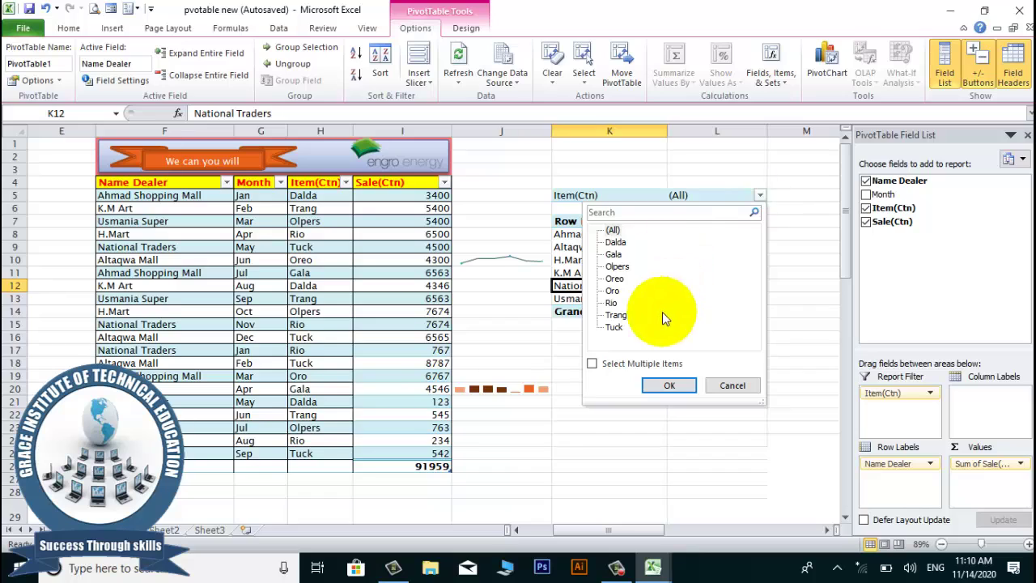
left_click(592, 363)
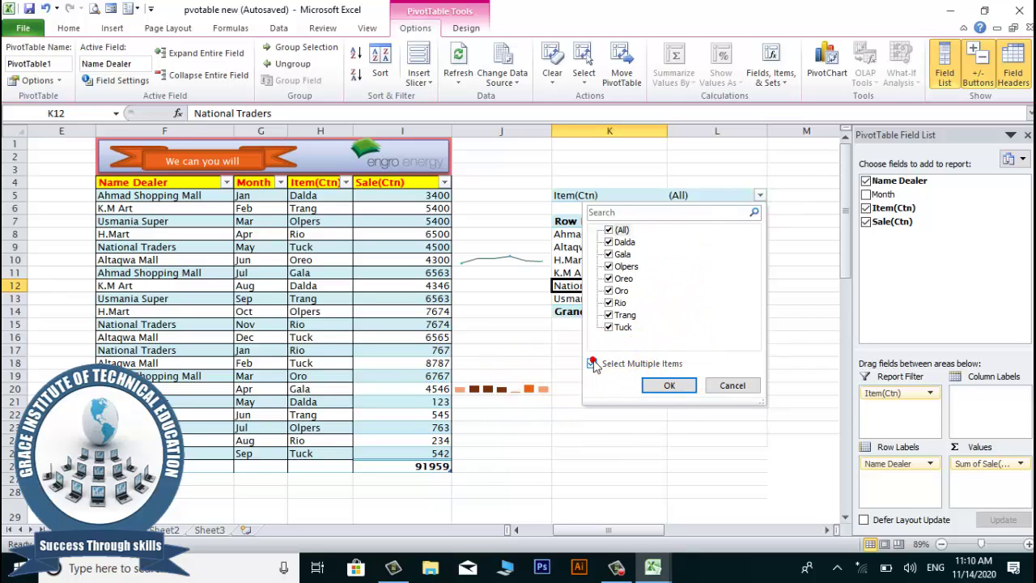
left_click(609, 327)
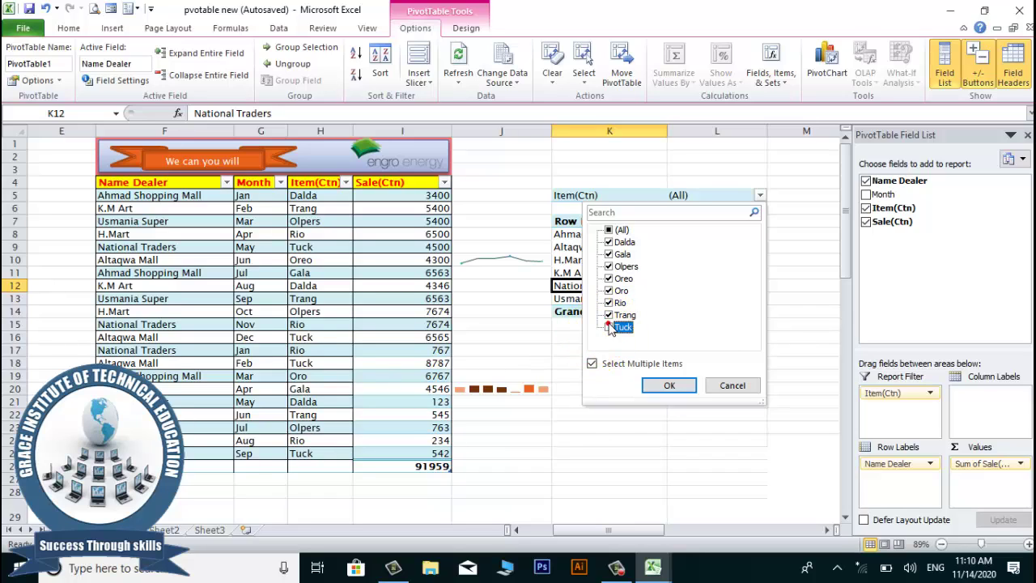
left_click(608, 315)
left_click(609, 303)
left_click(608, 291)
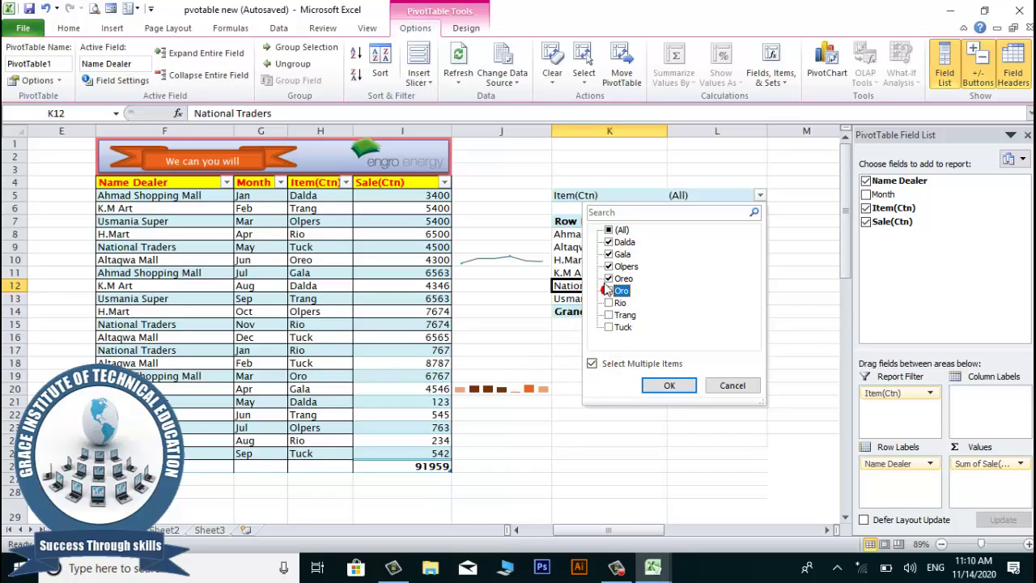
left_click(608, 290)
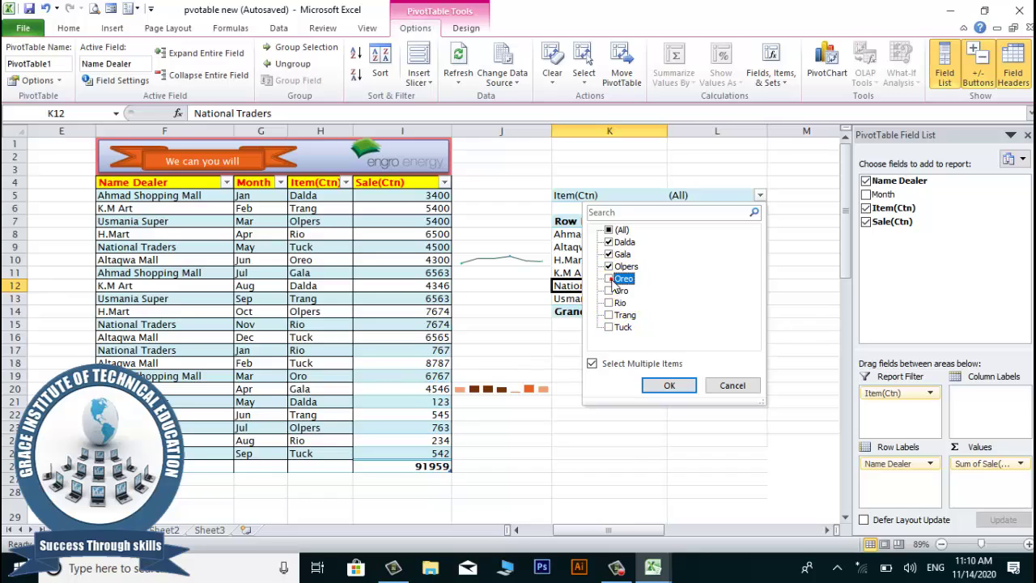
left_click(608, 279)
left_click(669, 387)
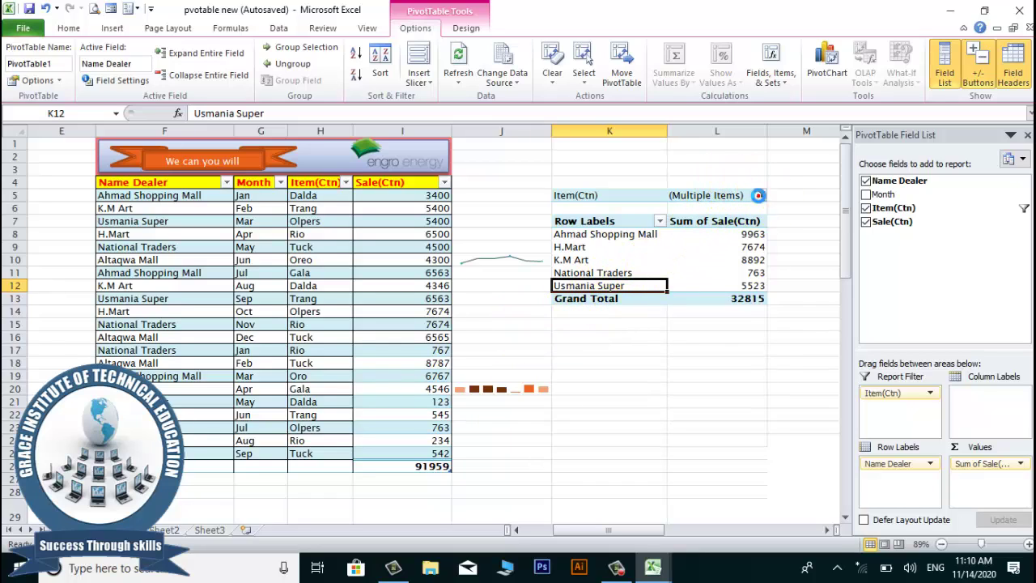
Step: Change the Item(Ctn) report filter to include only Dalda, Rio and Trang
left_click(761, 196)
left_click(609, 365)
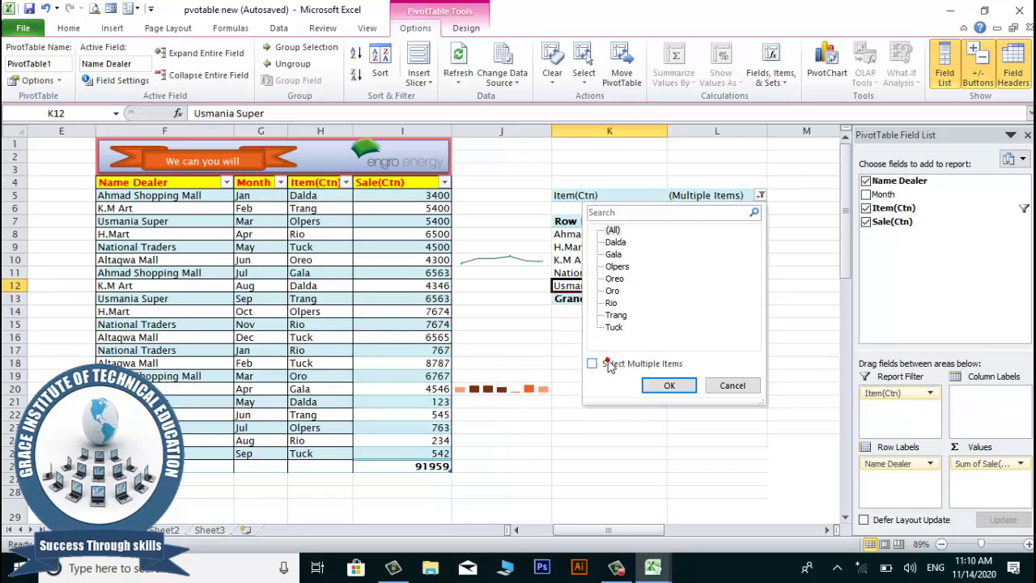
left_click(609, 364)
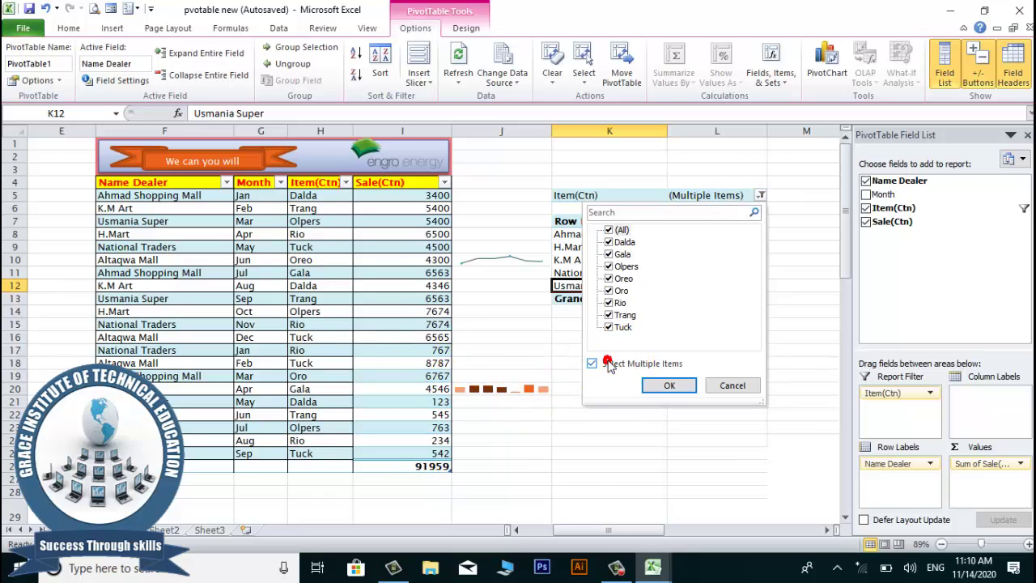
left_click(609, 230)
left_click(609, 243)
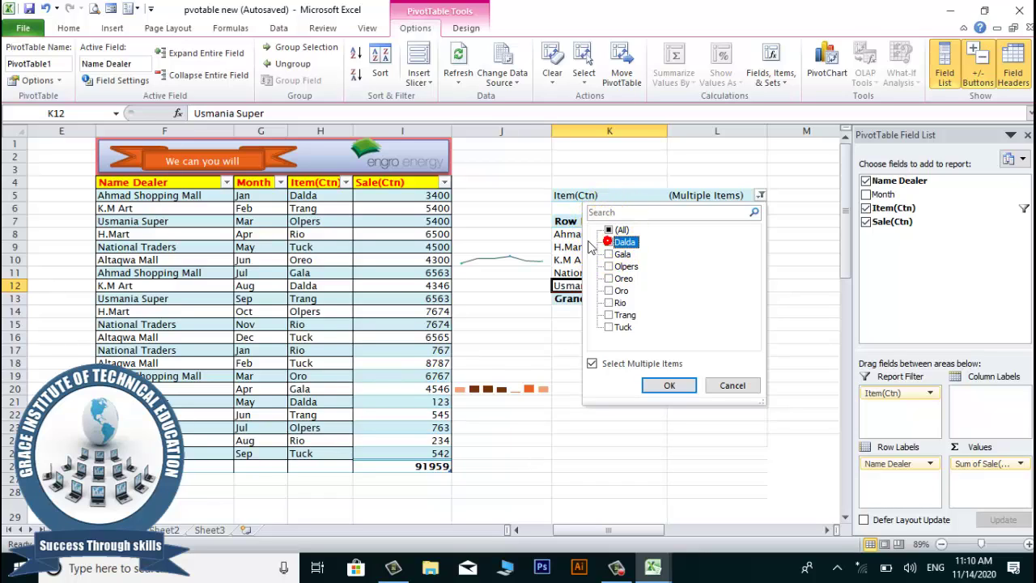
left_click(609, 303)
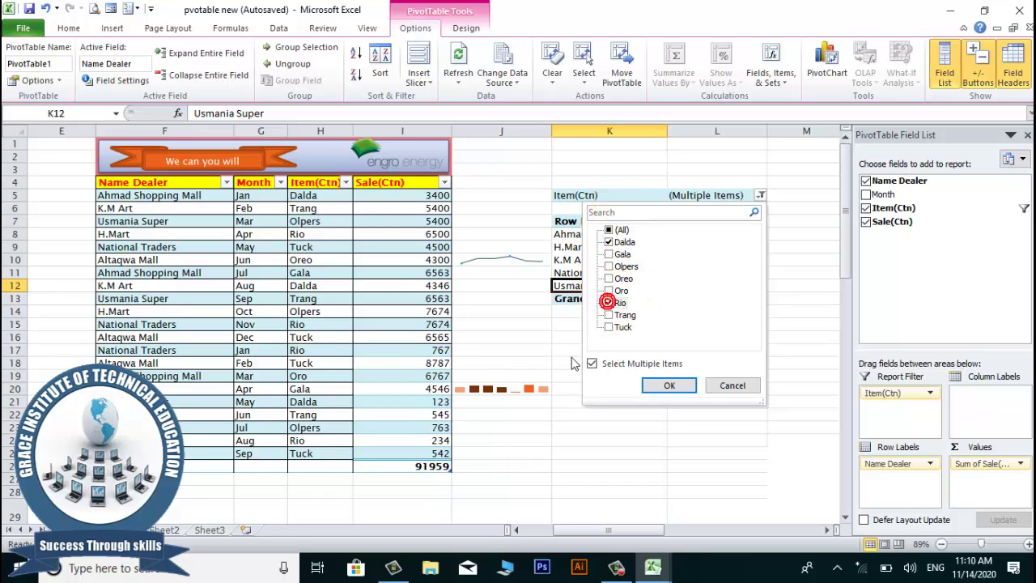
left_click(609, 315)
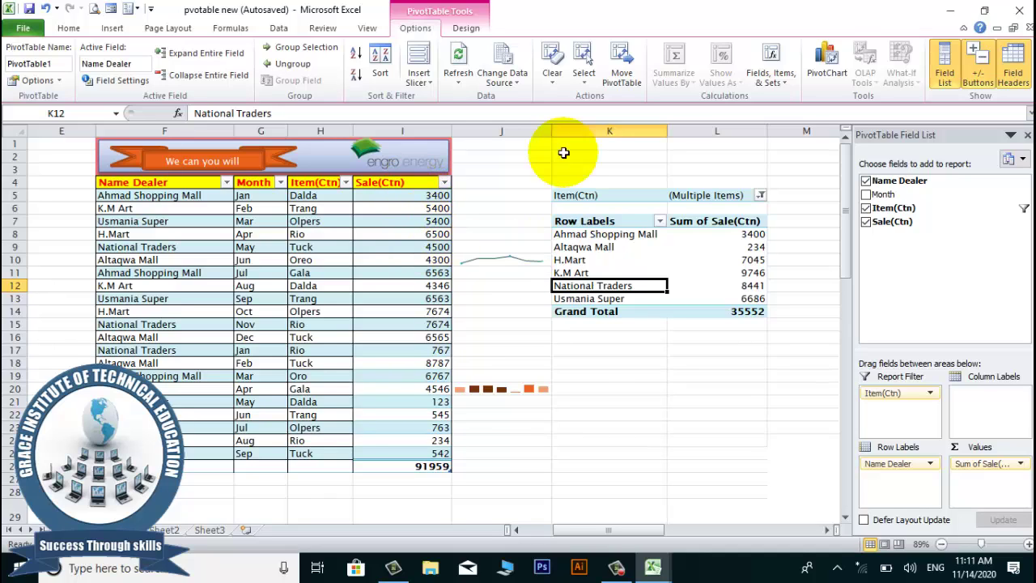
left_click(663, 337)
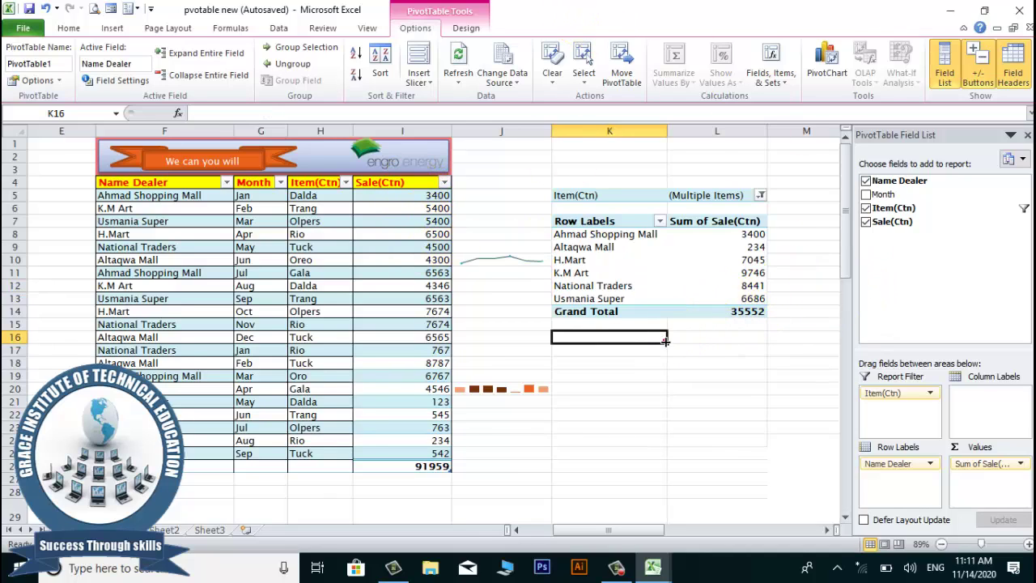
left_click(676, 284)
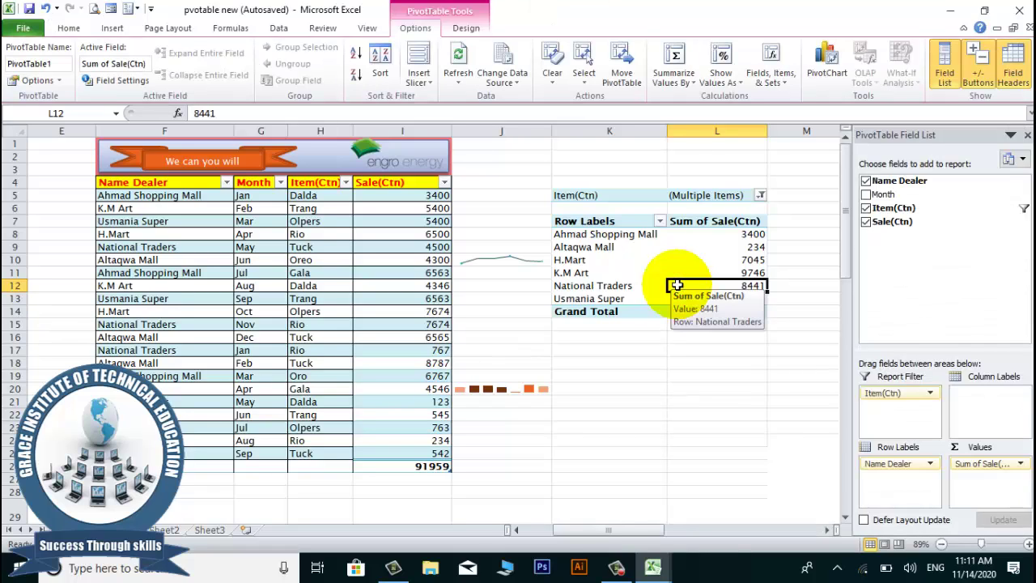
left_click(614, 570)
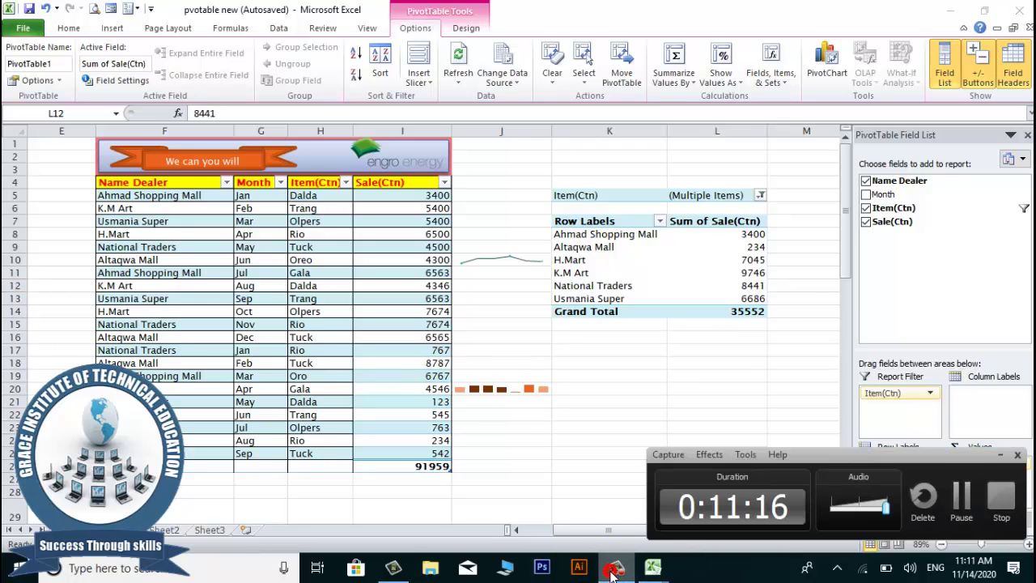